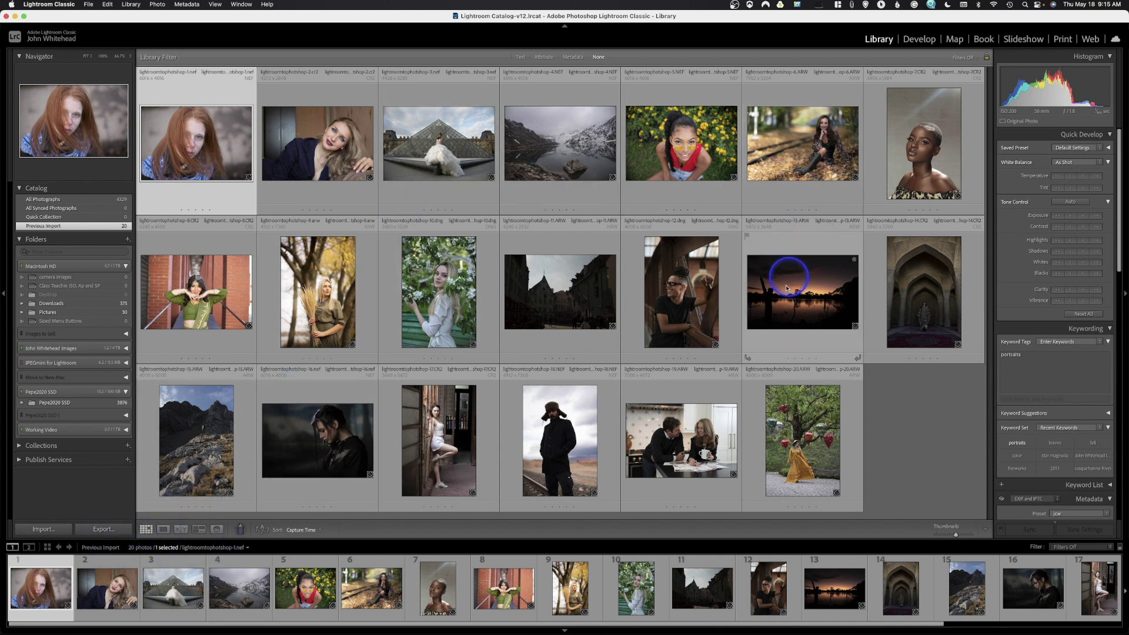
Open the first photo in Loupe view and browse the first four photos, returning to the first one
click(163, 530)
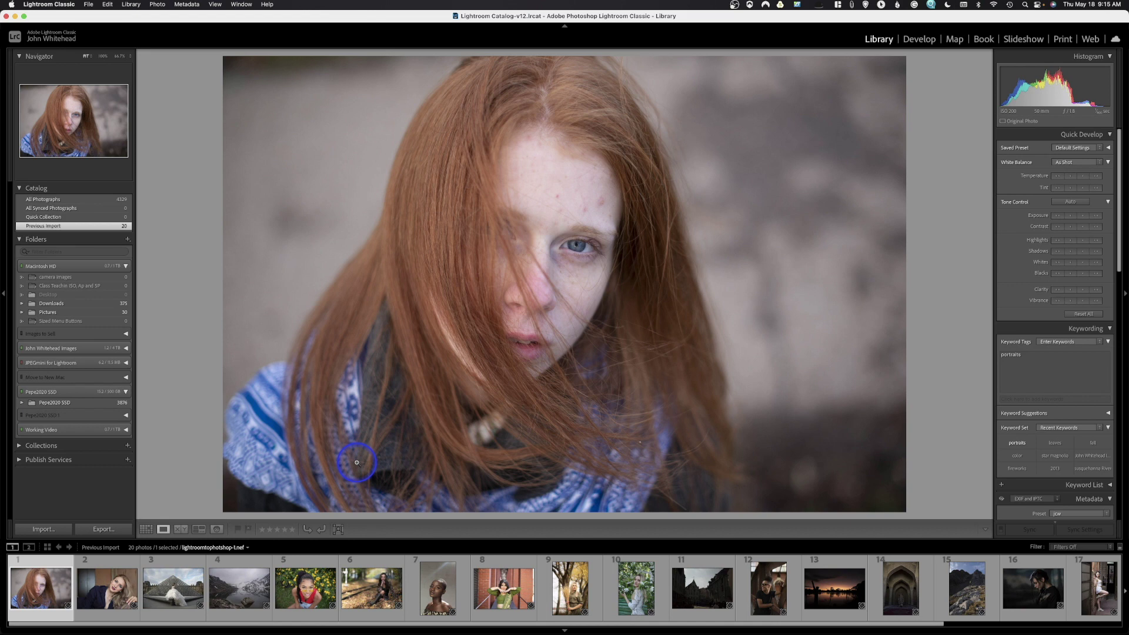
key(Right)
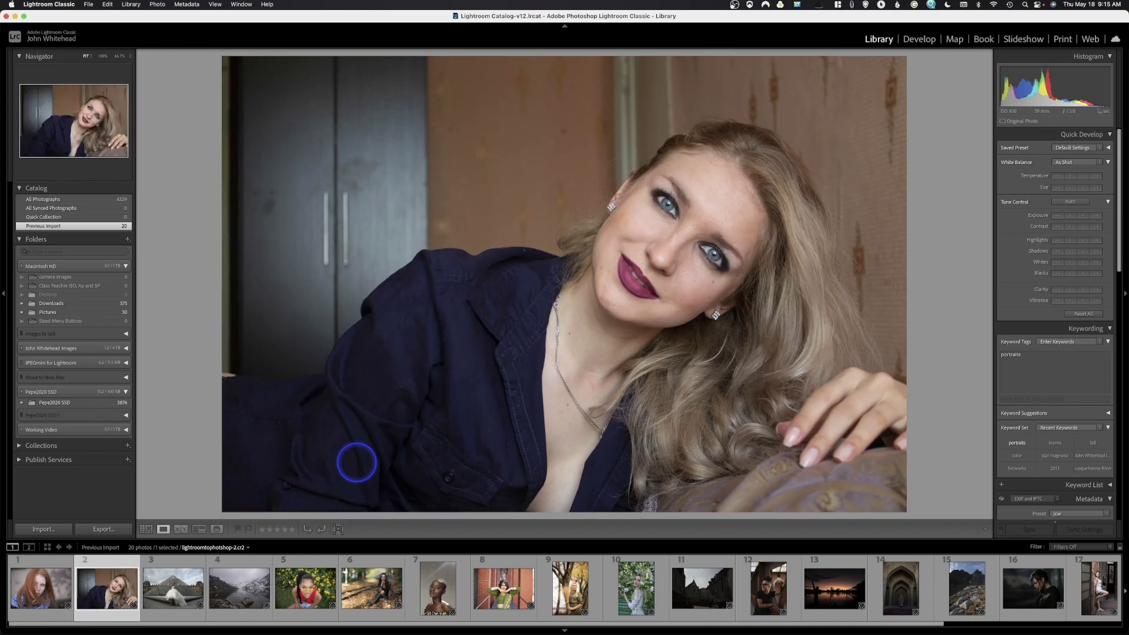
key(Right)
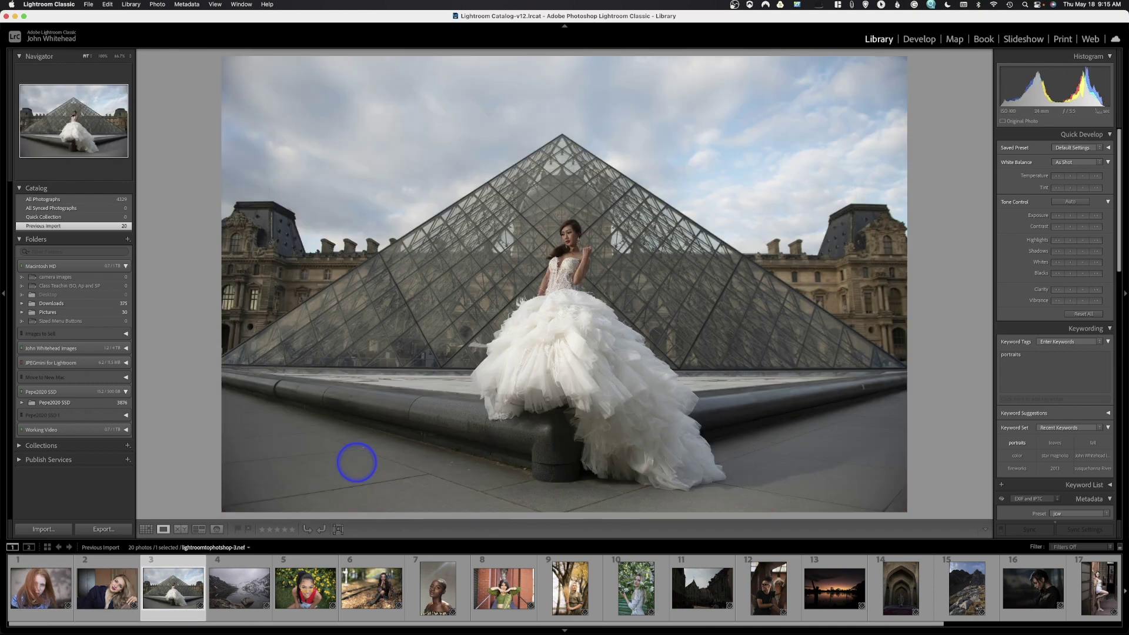
key(Right)
key(Left)
key(Left)
key(Left)
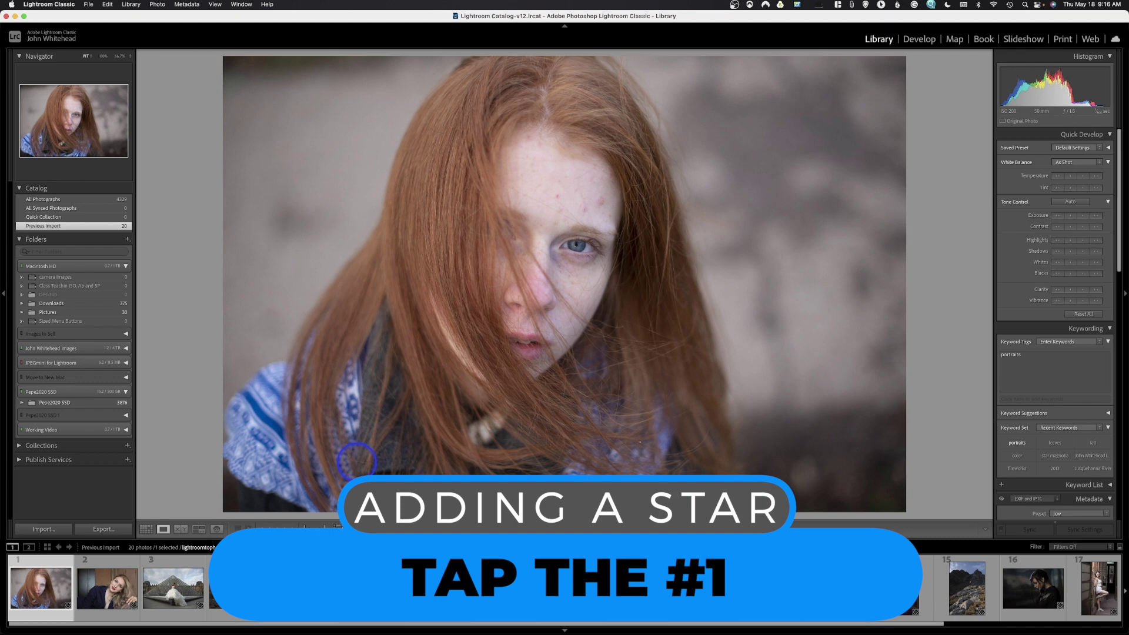
Rate the first photo one, two and five stars in turn, clear the rating, and set it to one star
key(1)
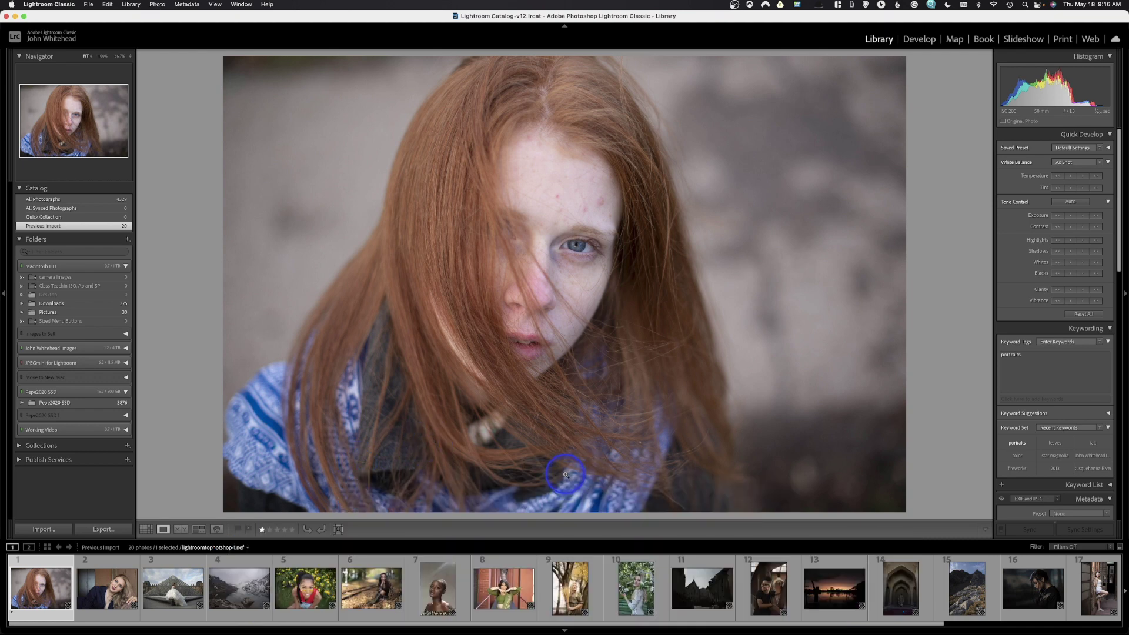
key(2)
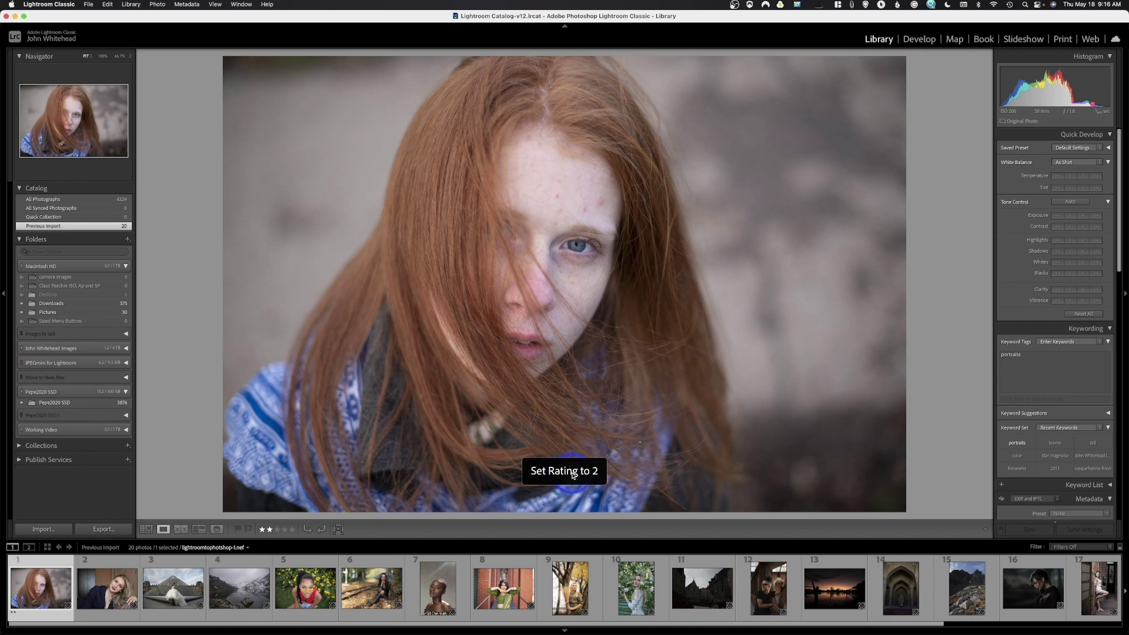
key(5)
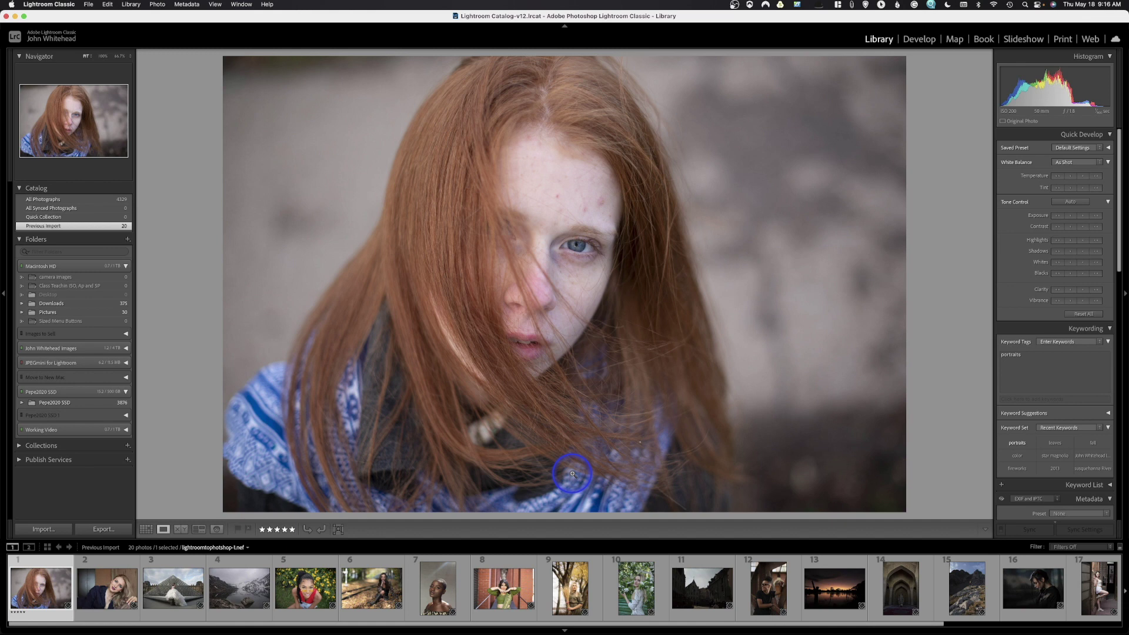
key(0)
key(1)
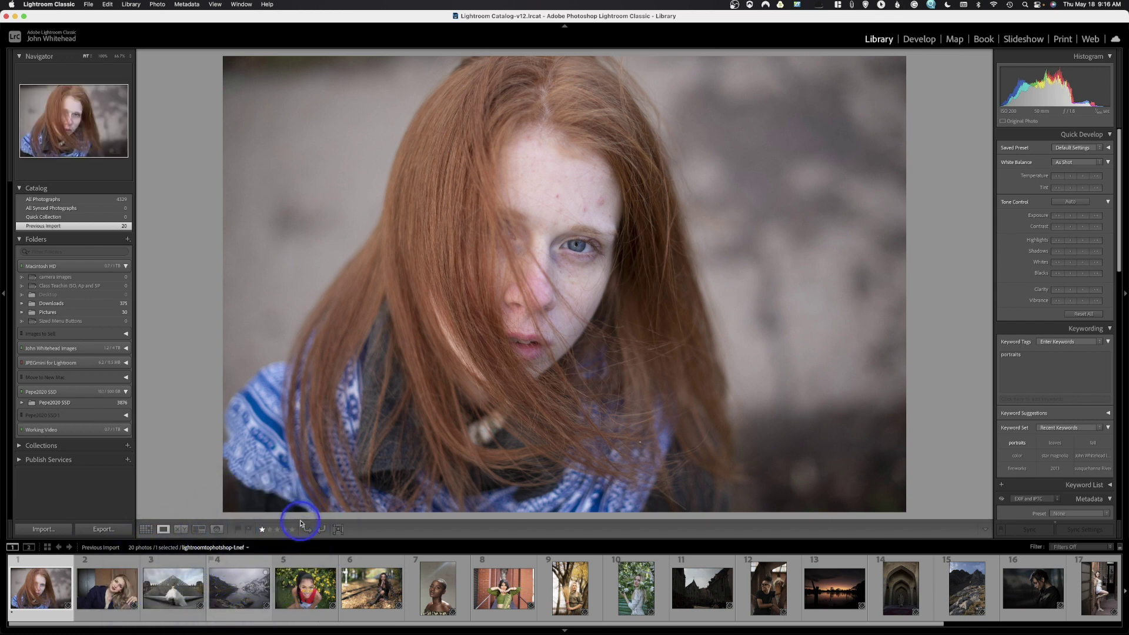
Give one star each to photo 3 of the glass pyramid and photo 4 of the mountain lake
click(125, 578)
key(Right)
key(1)
key(Right)
key(1)
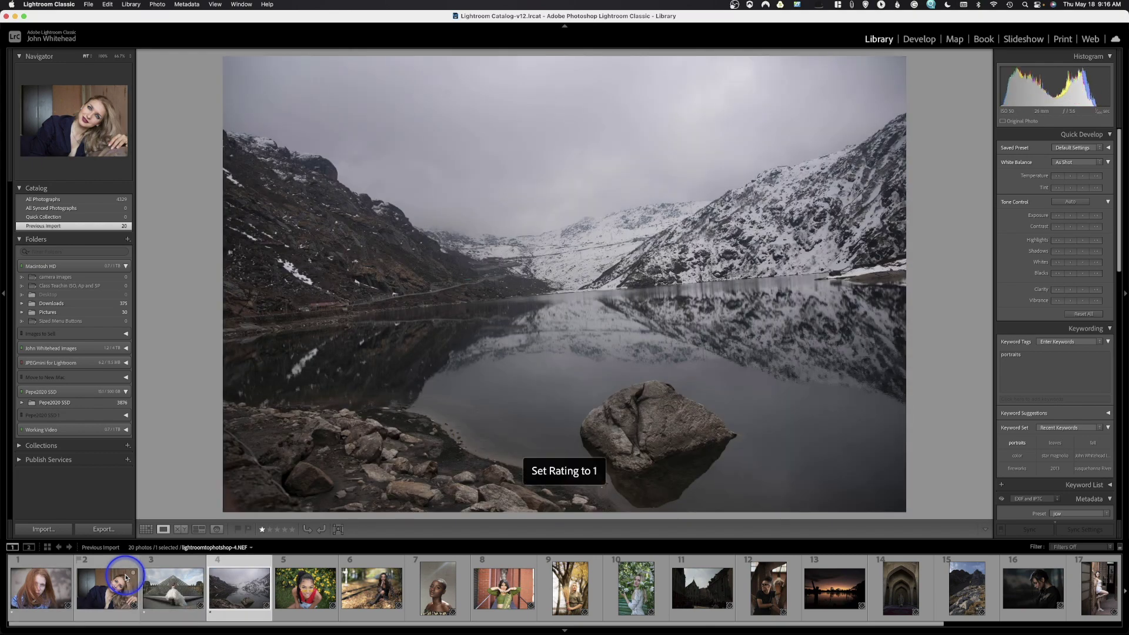
Give one star each to photo 7, the short-haired portrait, and photo 9, the woman holding wheat
key(Right)
key(Right)
key(Right)
key(Right)
key(Left)
key(1)
key(Right)
key(Right)
key(Right)
key(Left)
key(1)
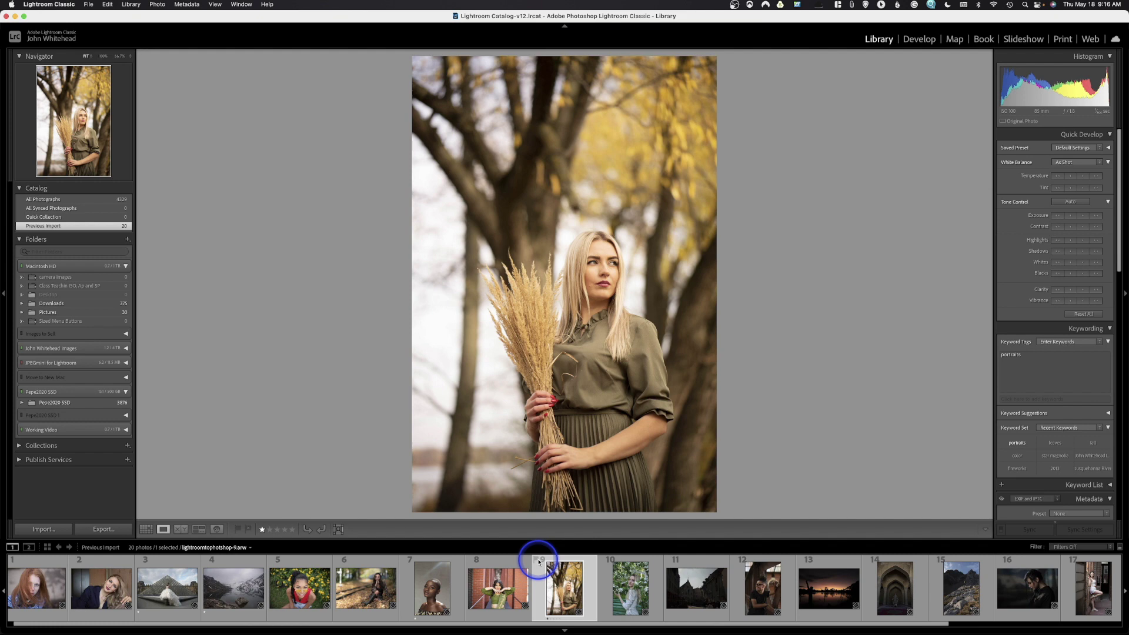
Filter the filmstrip to rated photos and raise the rating of the woman holding wheat to five stars
click(1068, 548)
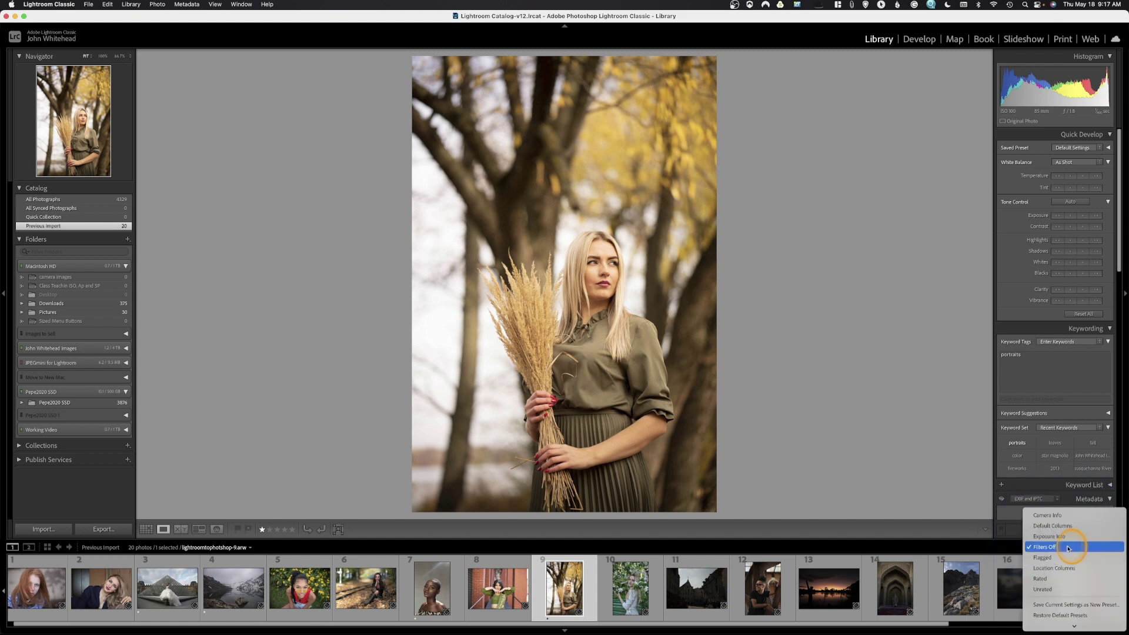
click(1063, 580)
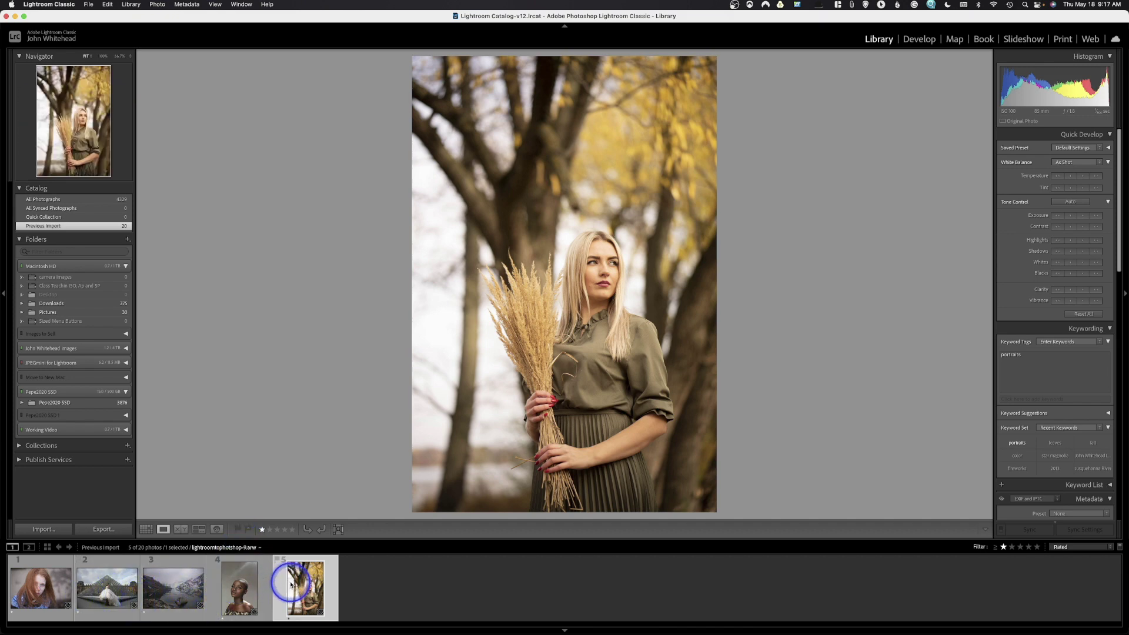
key(5)
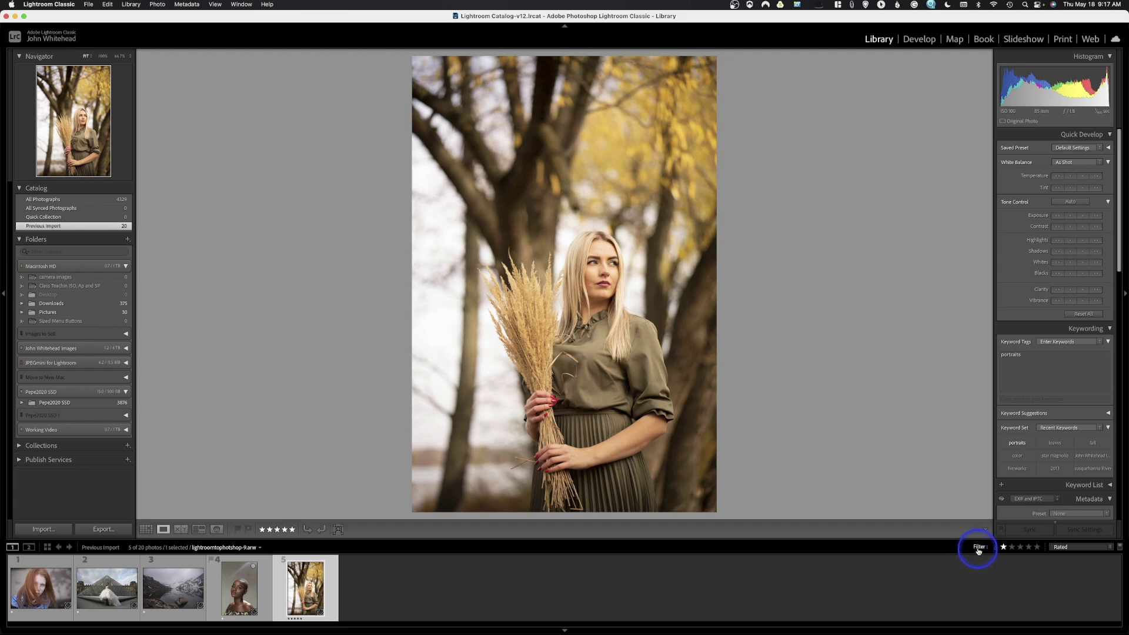
Restrict the filmstrip filter to five-star photos, and switch it to the Camera Info preset
click(1002, 548)
click(1038, 549)
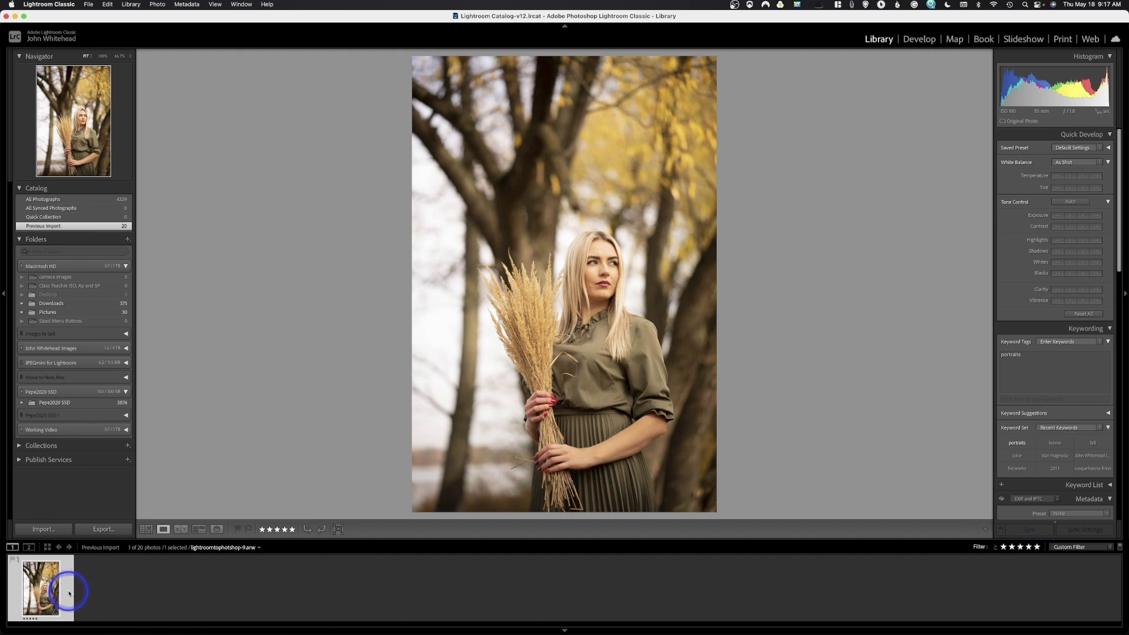
click(1097, 548)
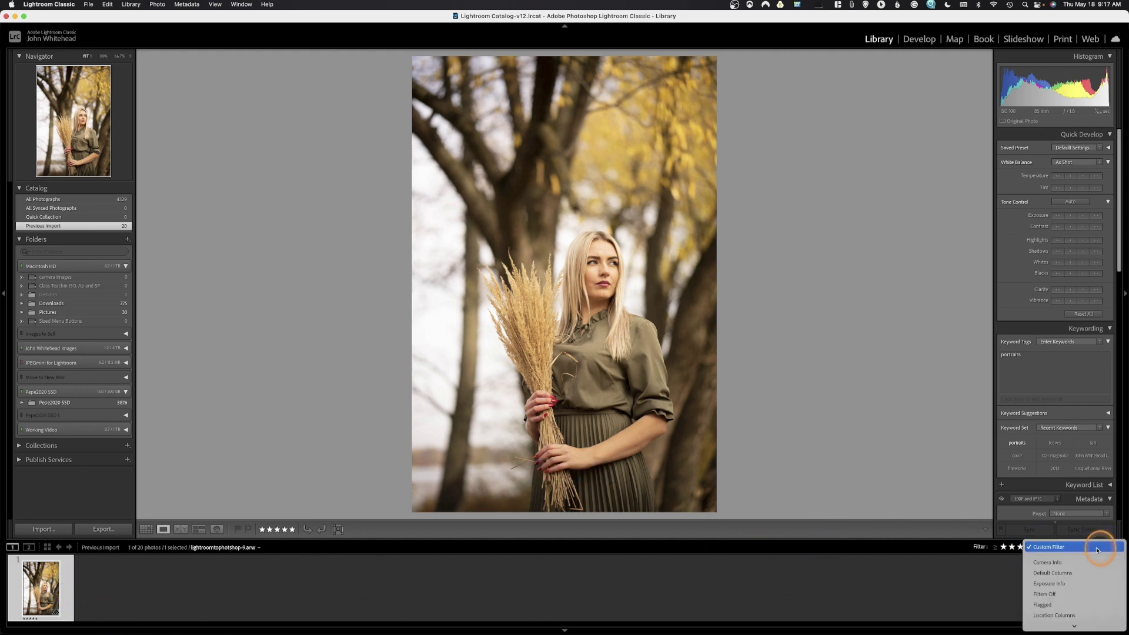
click(1096, 562)
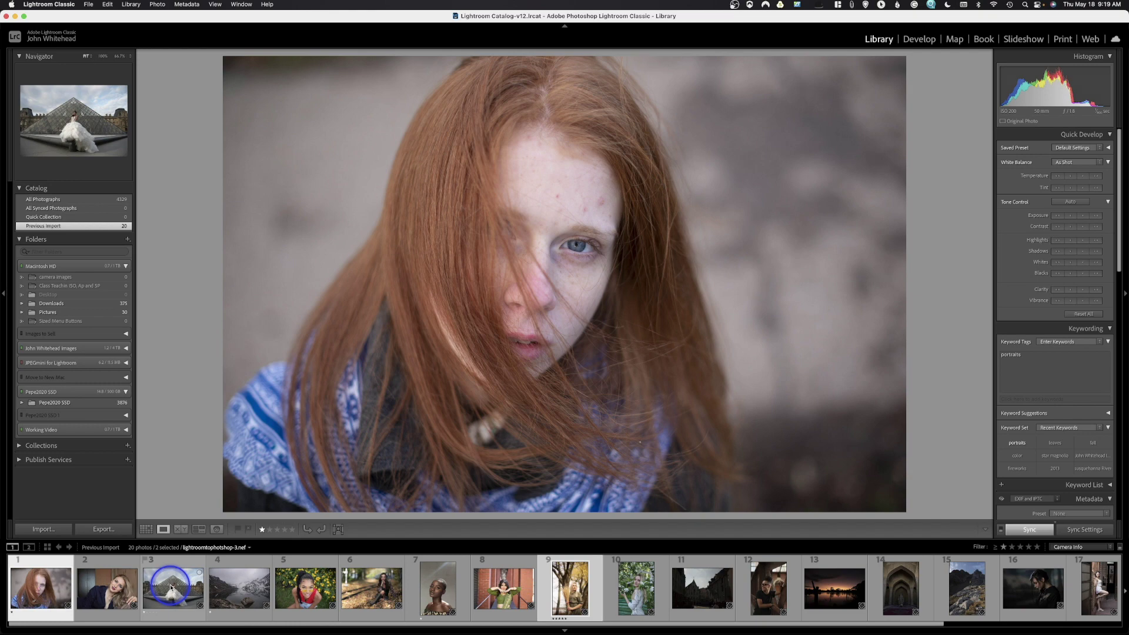
View photos 6, 8 and 7, and examine photos 7 and 8 side by side in Compare and Survey views
click(372, 588)
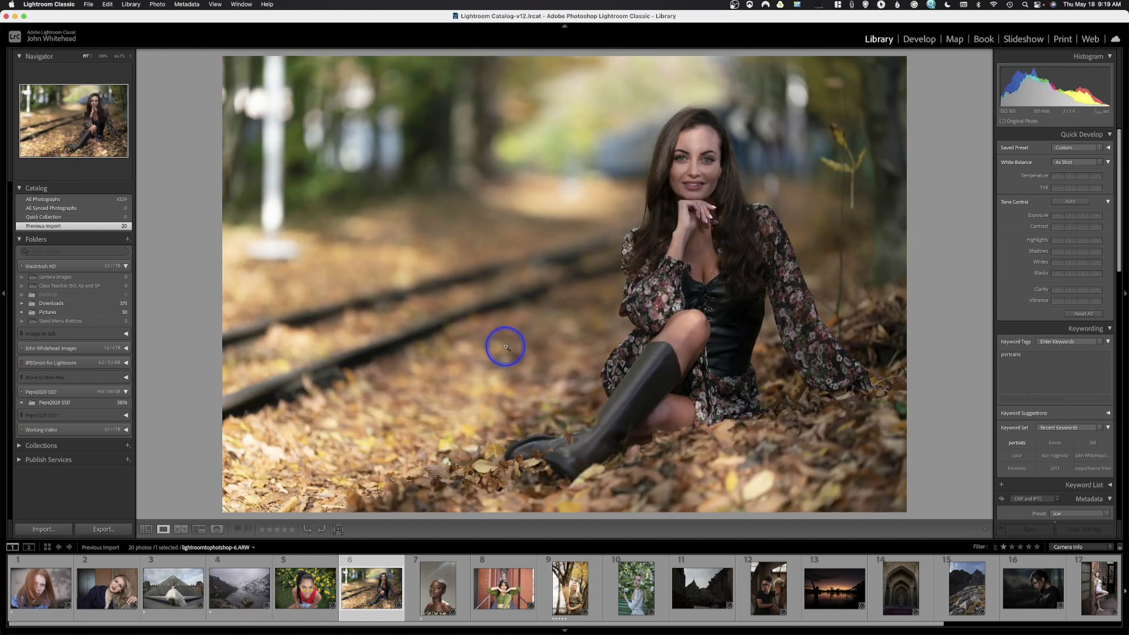
click(500, 586)
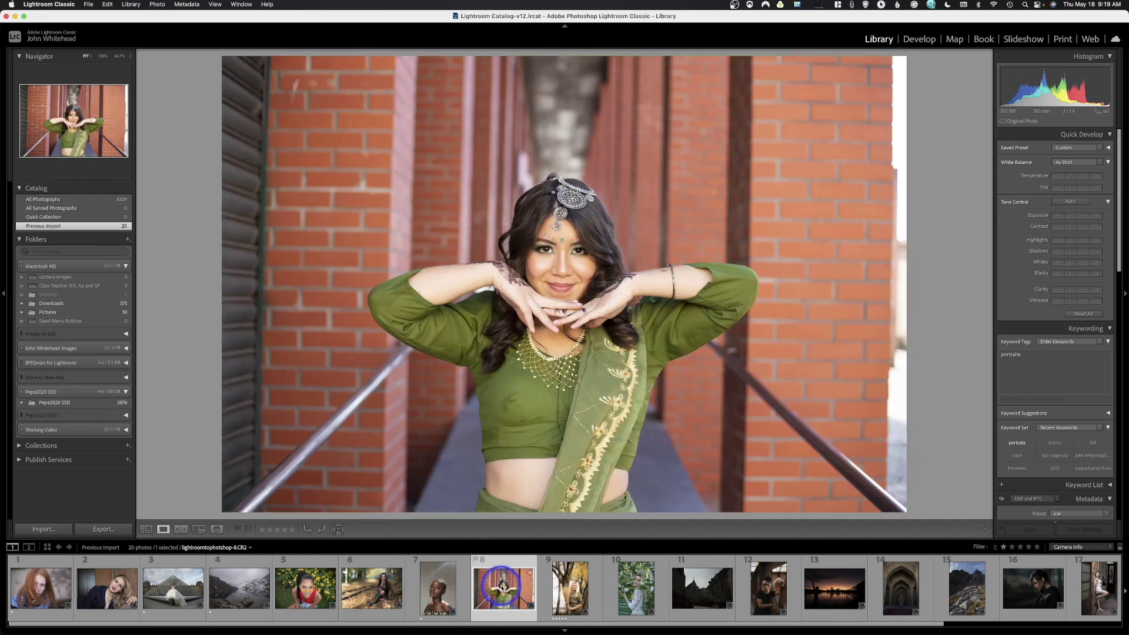
click(450, 595)
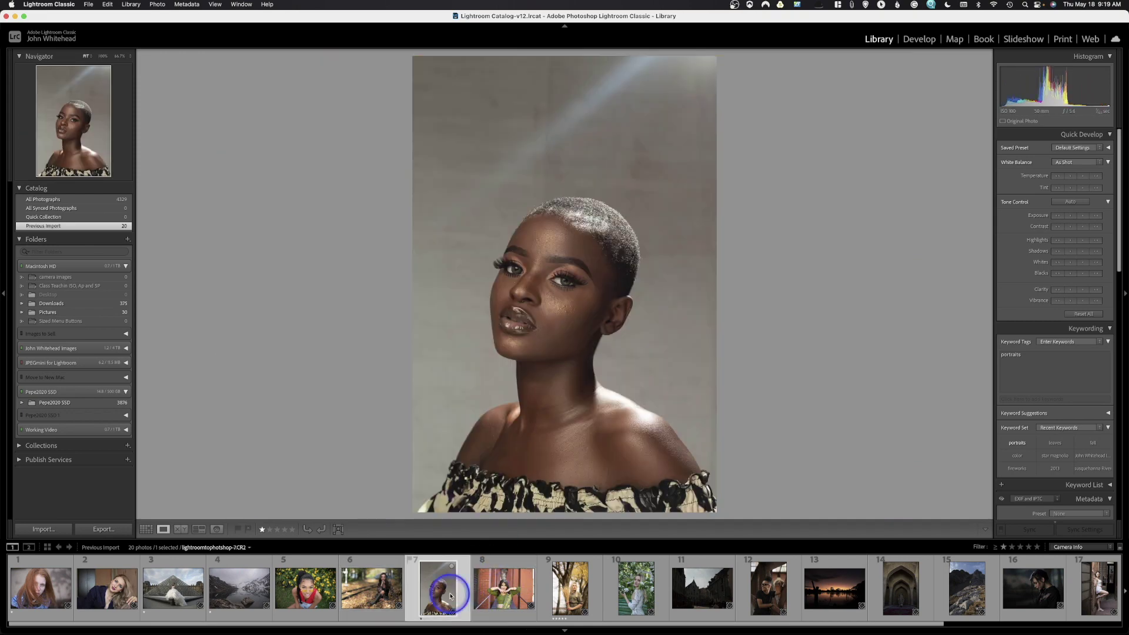
click(179, 529)
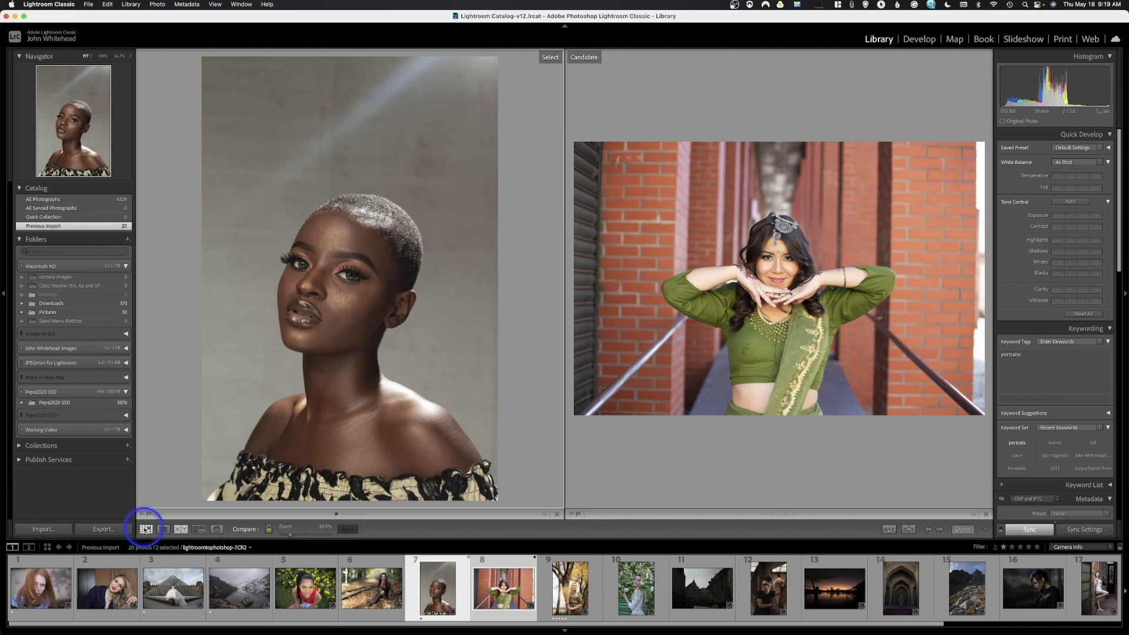
click(198, 529)
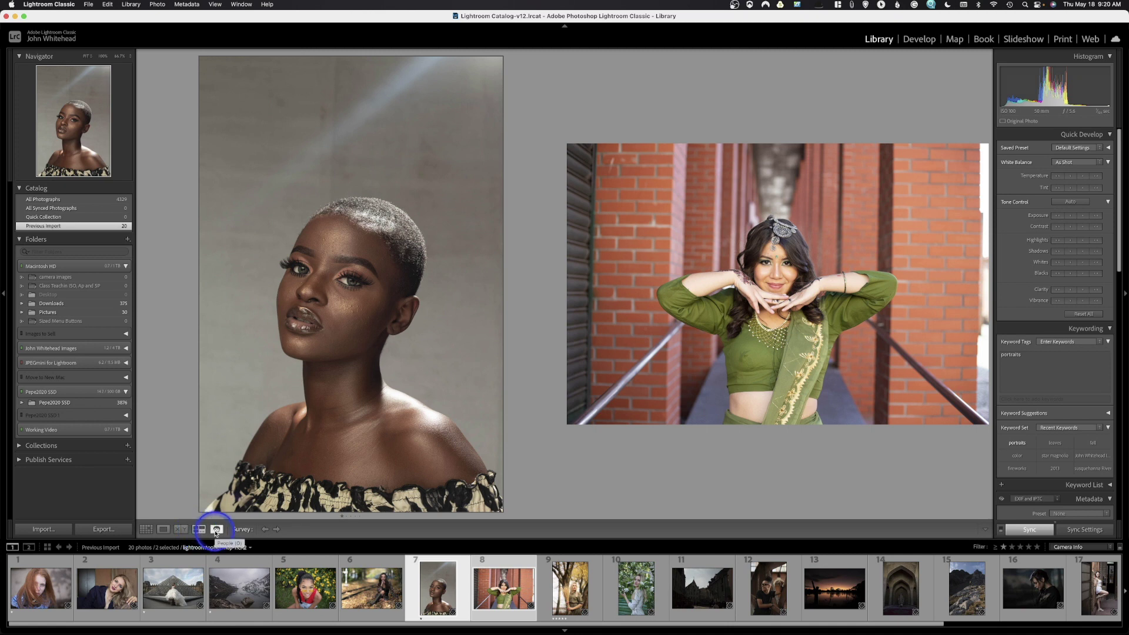
Look at the sort options for unnamed people in People view and return to Loupe view
click(217, 531)
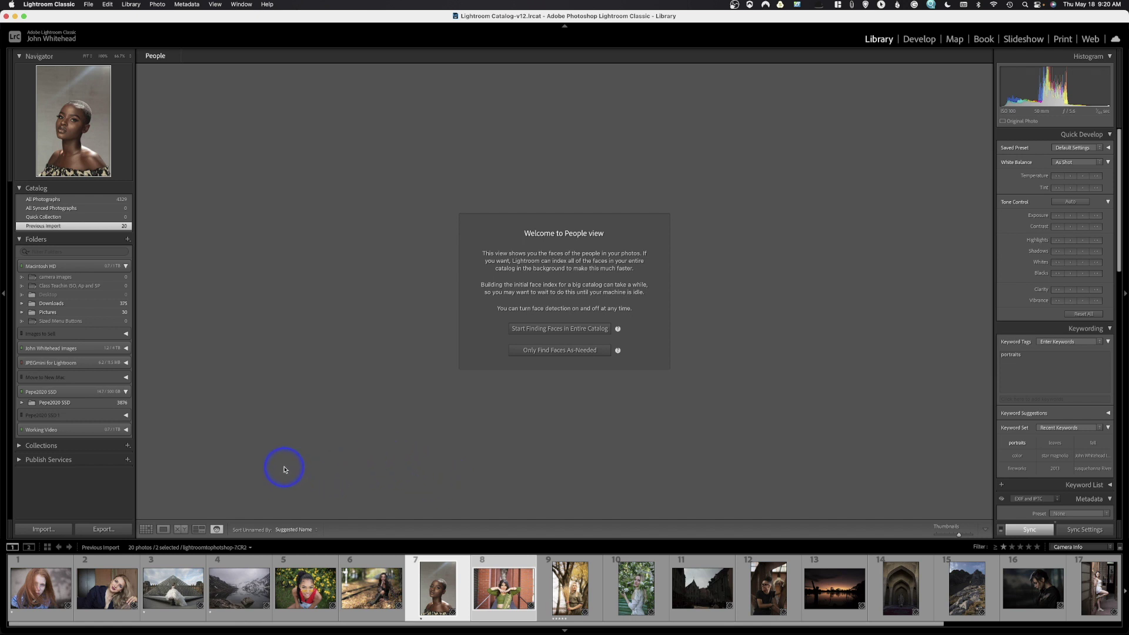
click(296, 530)
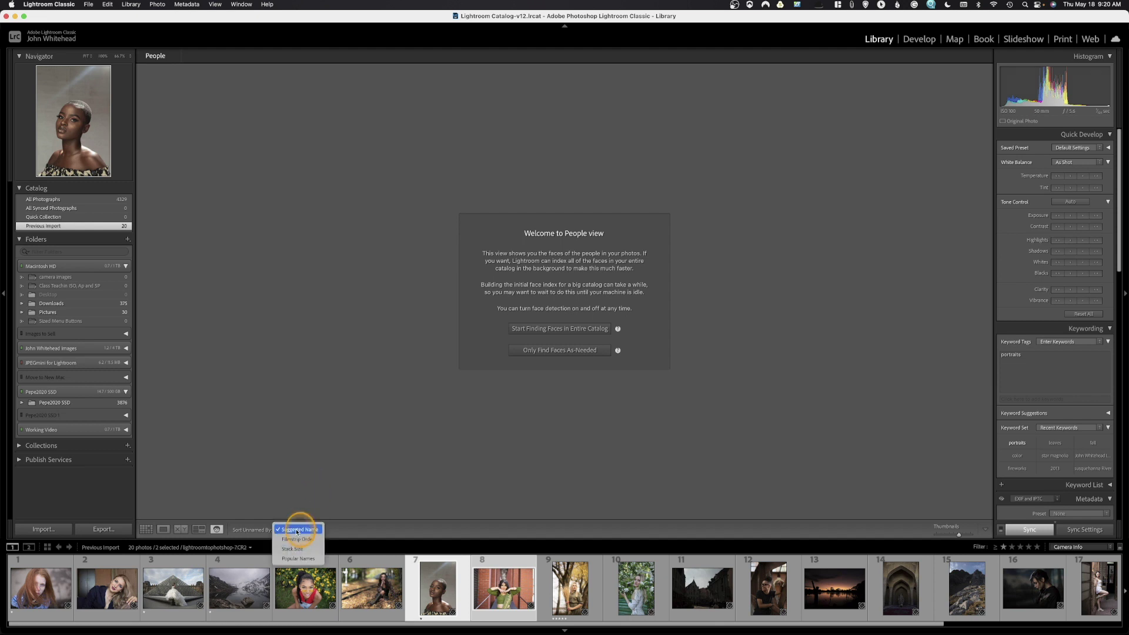
click(297, 532)
click(477, 569)
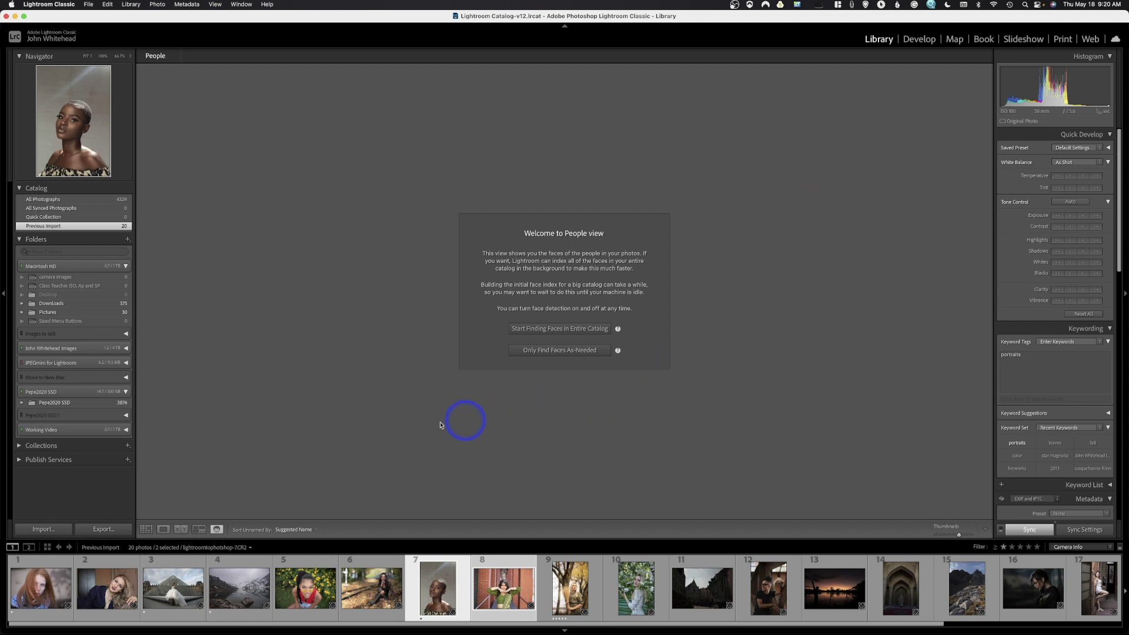
click(163, 529)
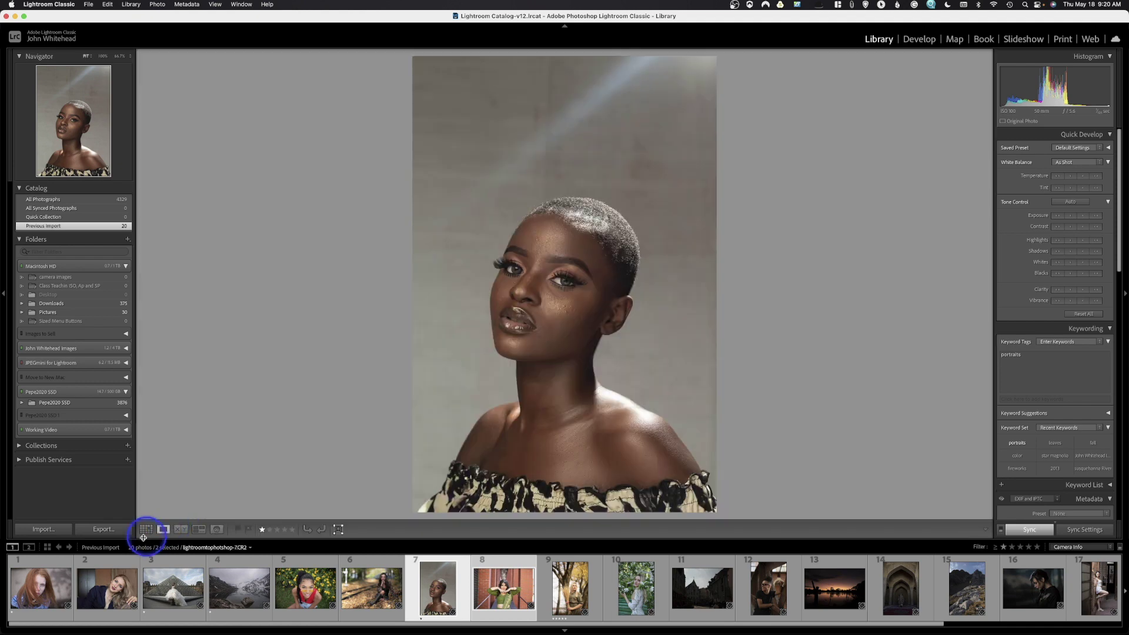
Try rotating the first photo counterclockwise and back clockwise, and flagging it as rejected
click(56, 578)
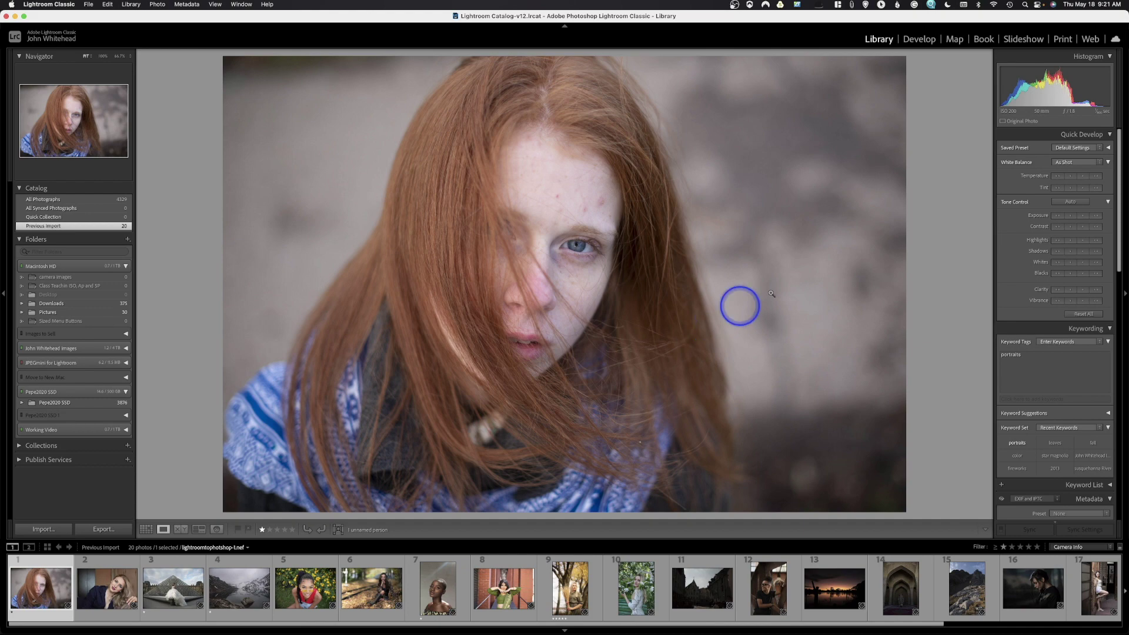
click(307, 530)
click(319, 530)
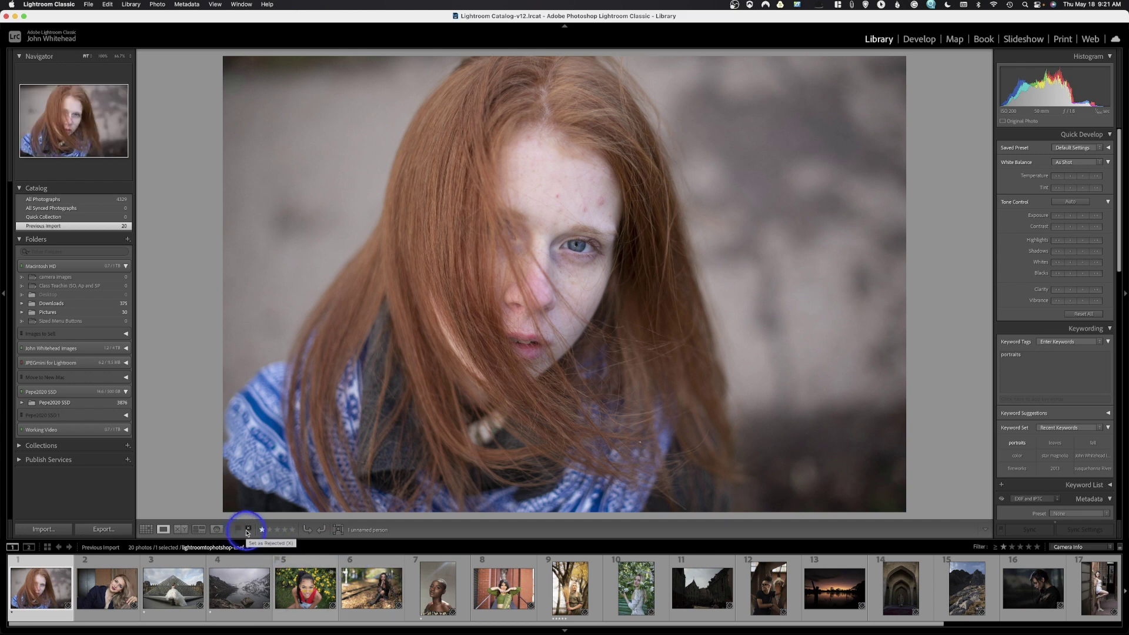
click(247, 533)
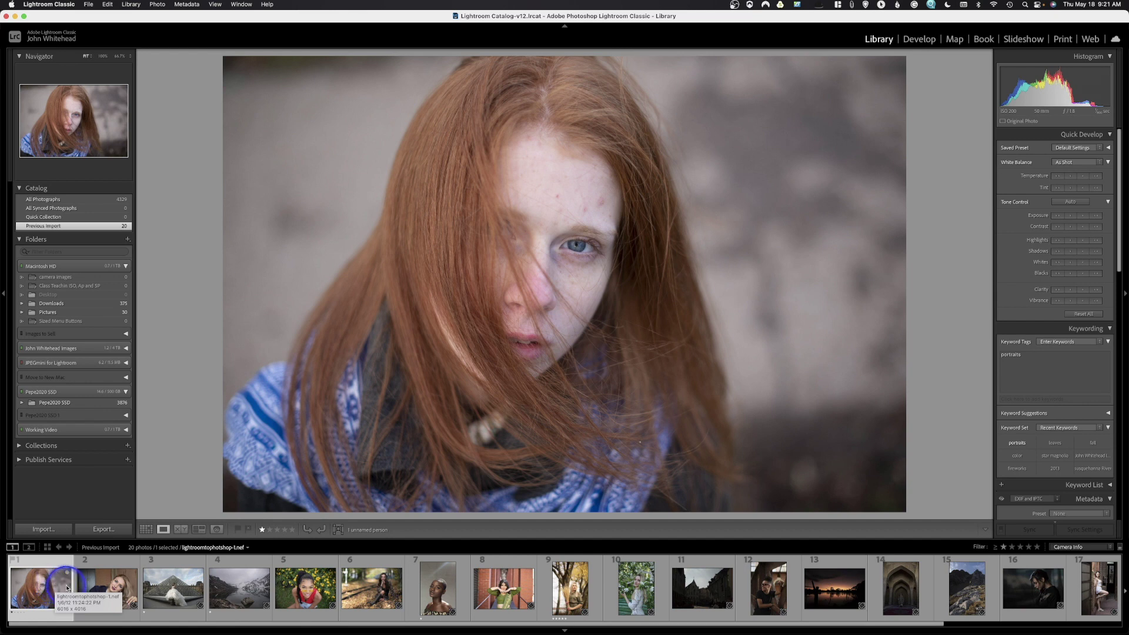
Try the yellow, green and blue color labels on the first photo
key(7)
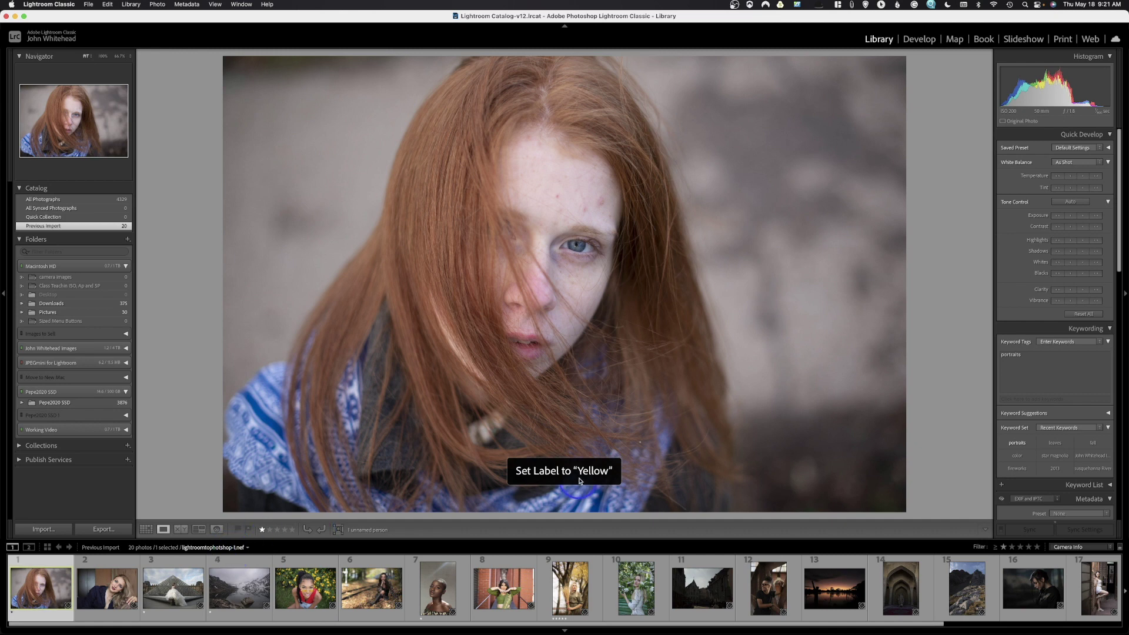
key(8)
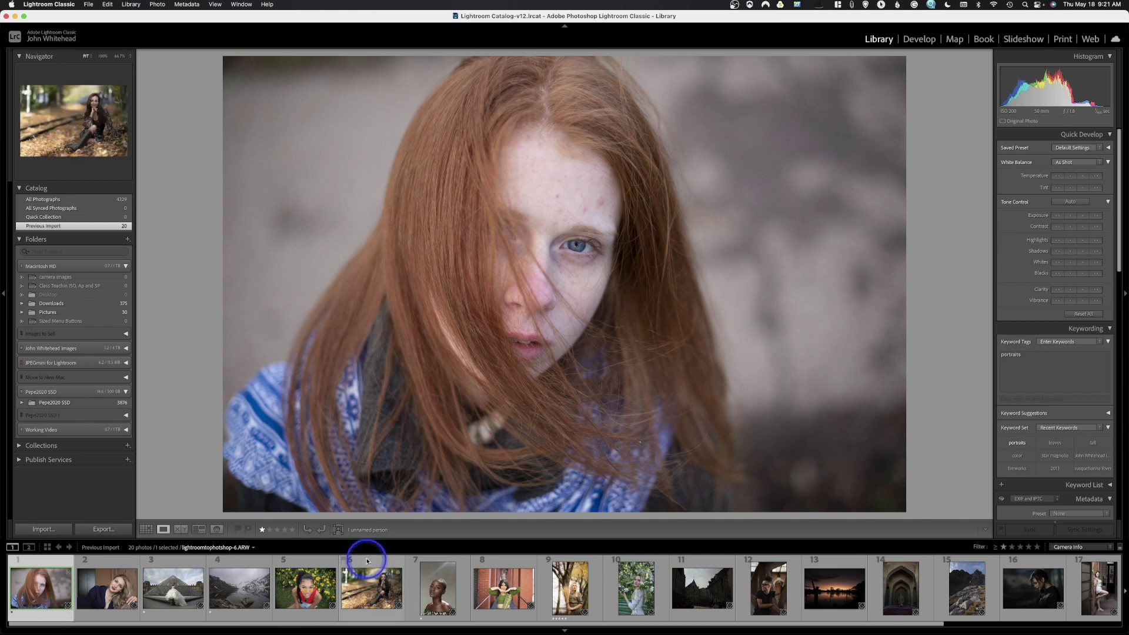
key(9)
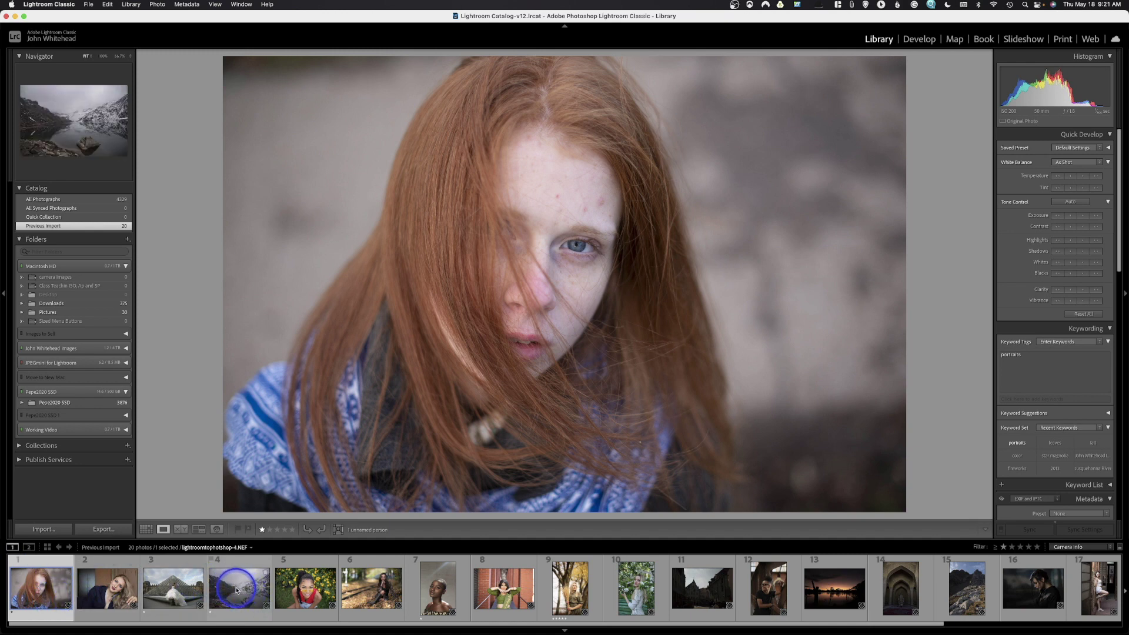
Set the first photo's color label to None
click(155, 4)
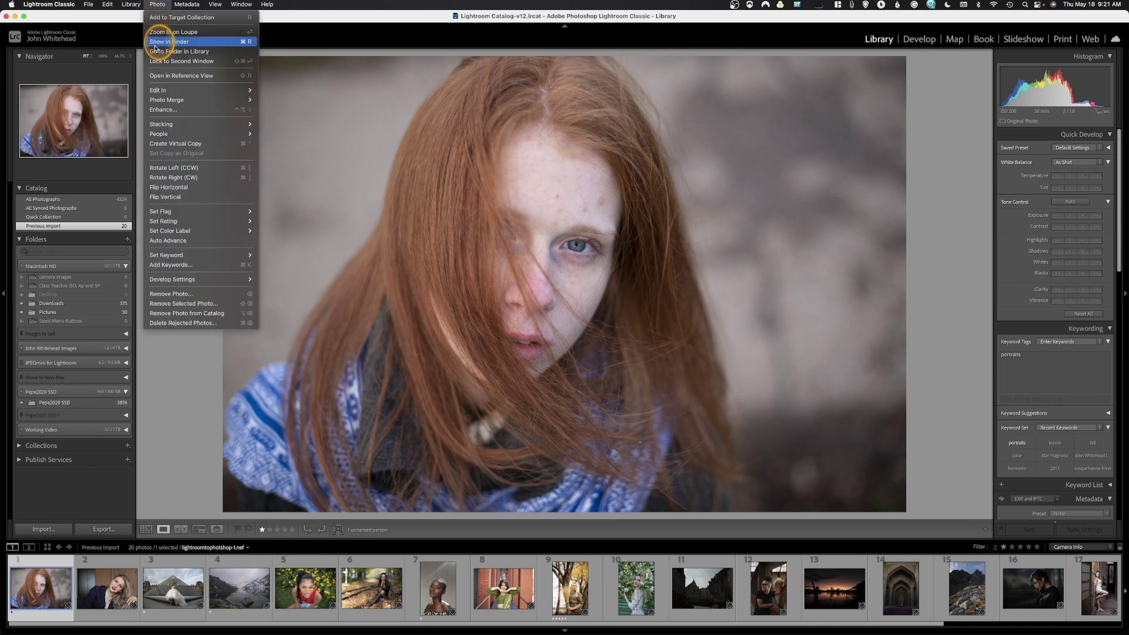
mouse_move(163, 213)
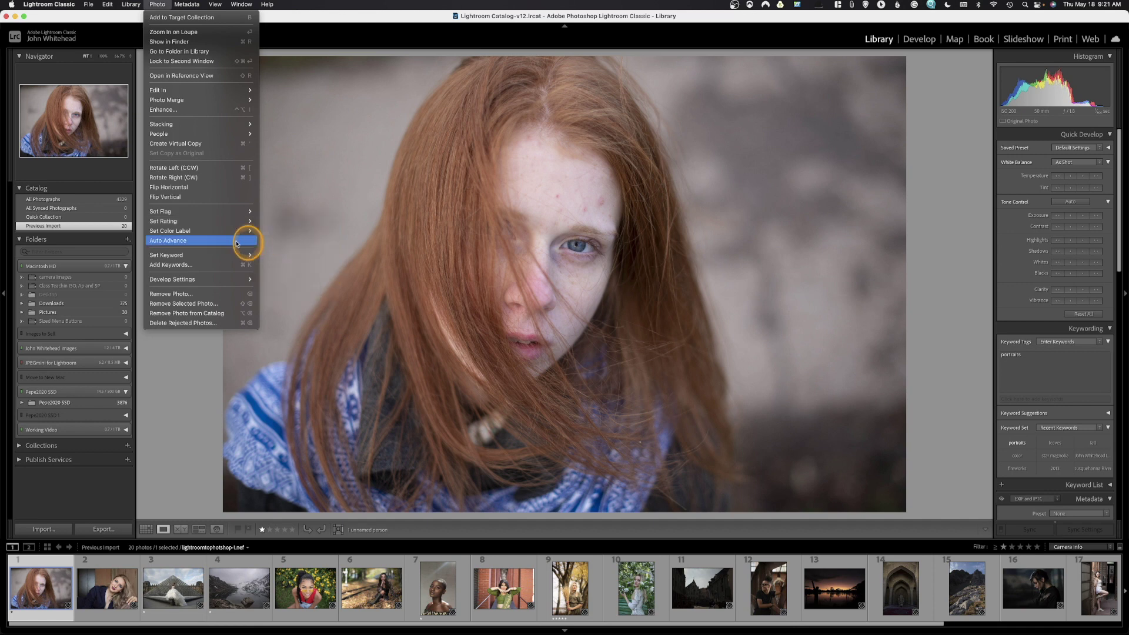
mouse_move(212, 232)
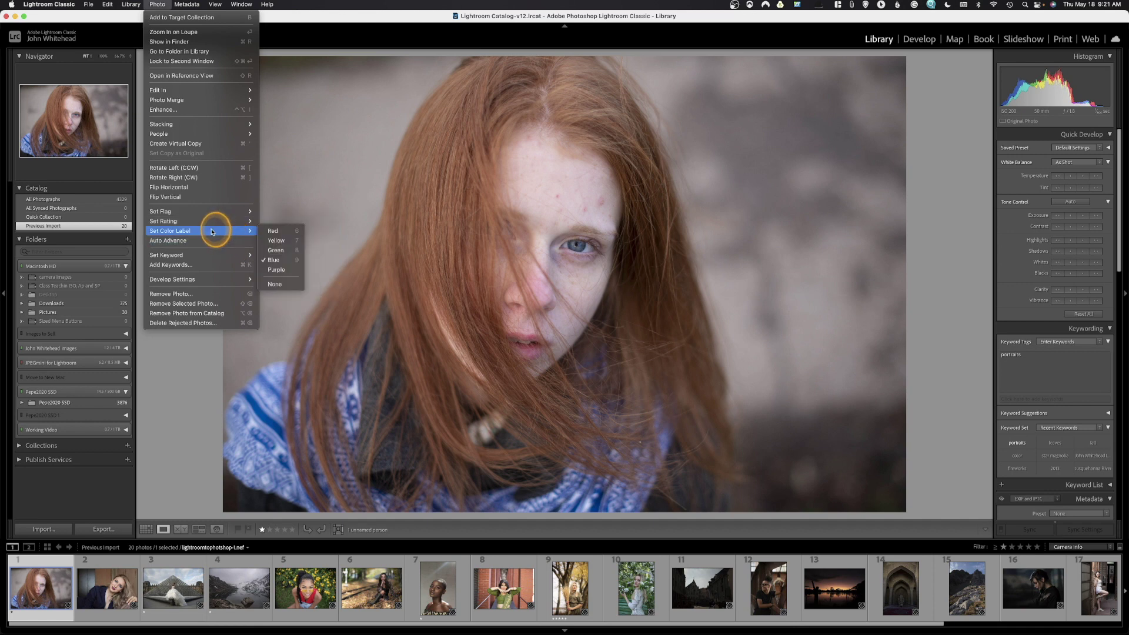
click(276, 288)
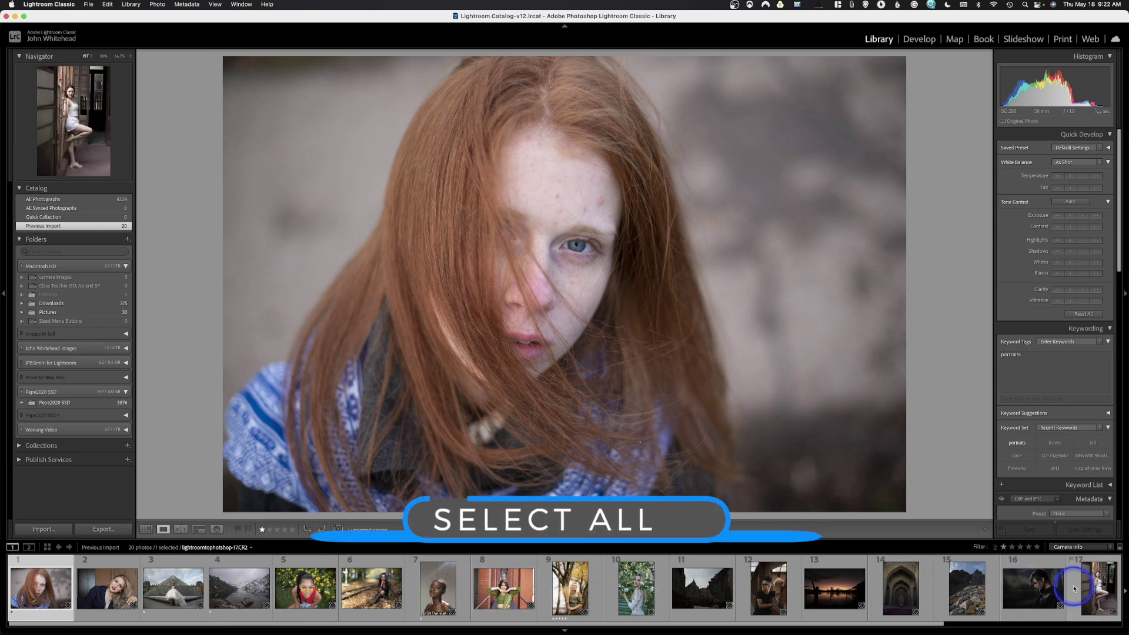
Try raising the first photo's exposure with all photos selected and synchronizing all of its develop settings to the others
key(super+a)
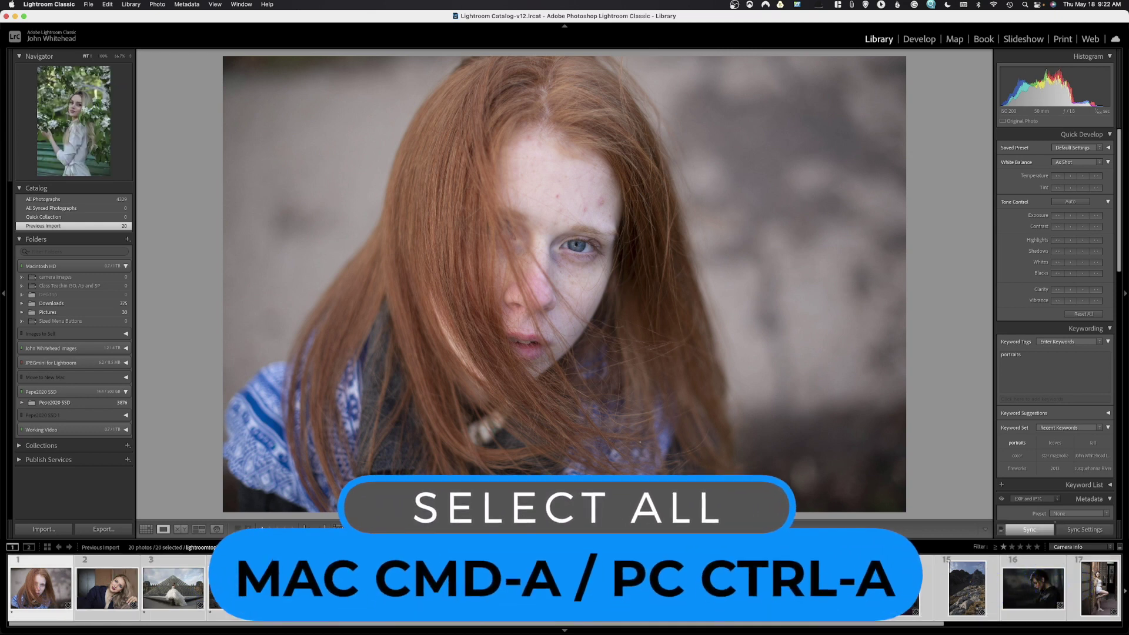
click(1095, 217)
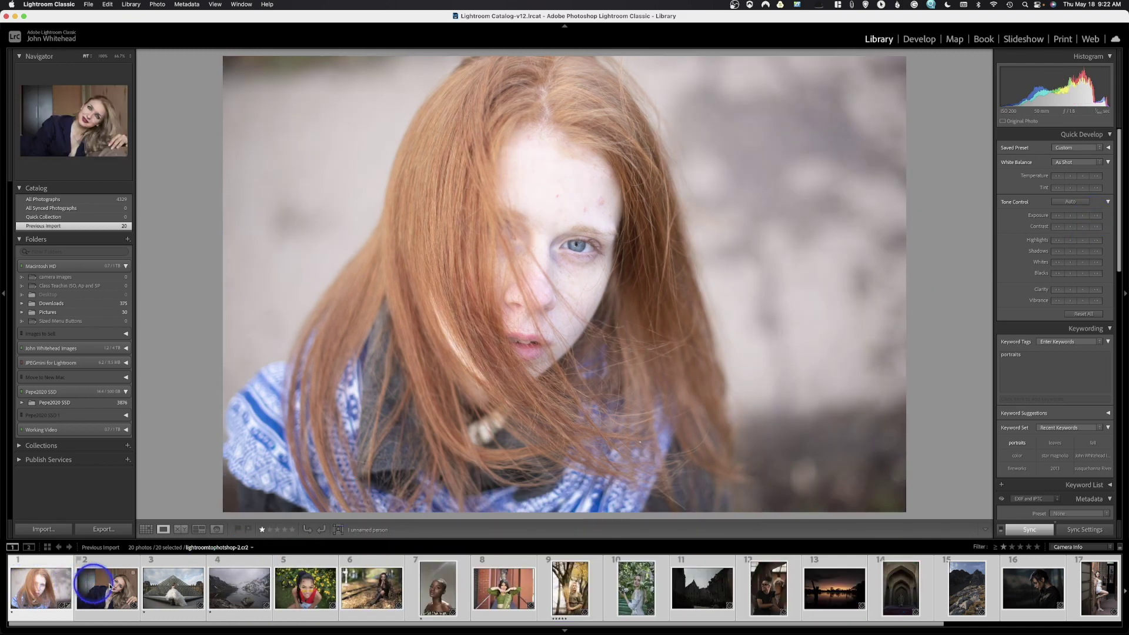
click(1090, 531)
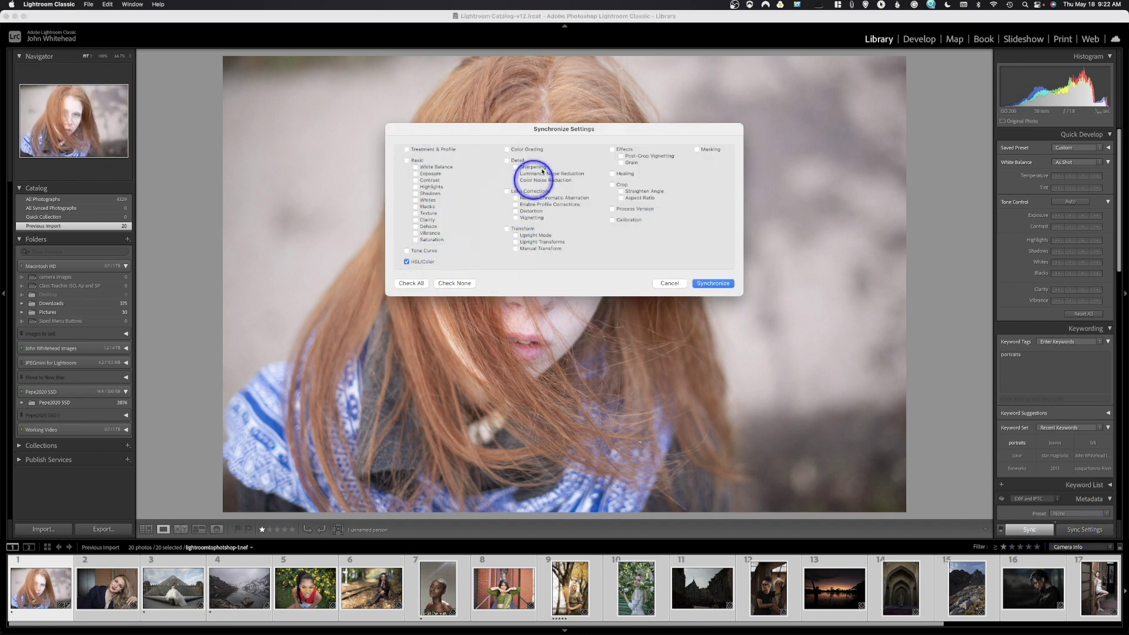
click(414, 284)
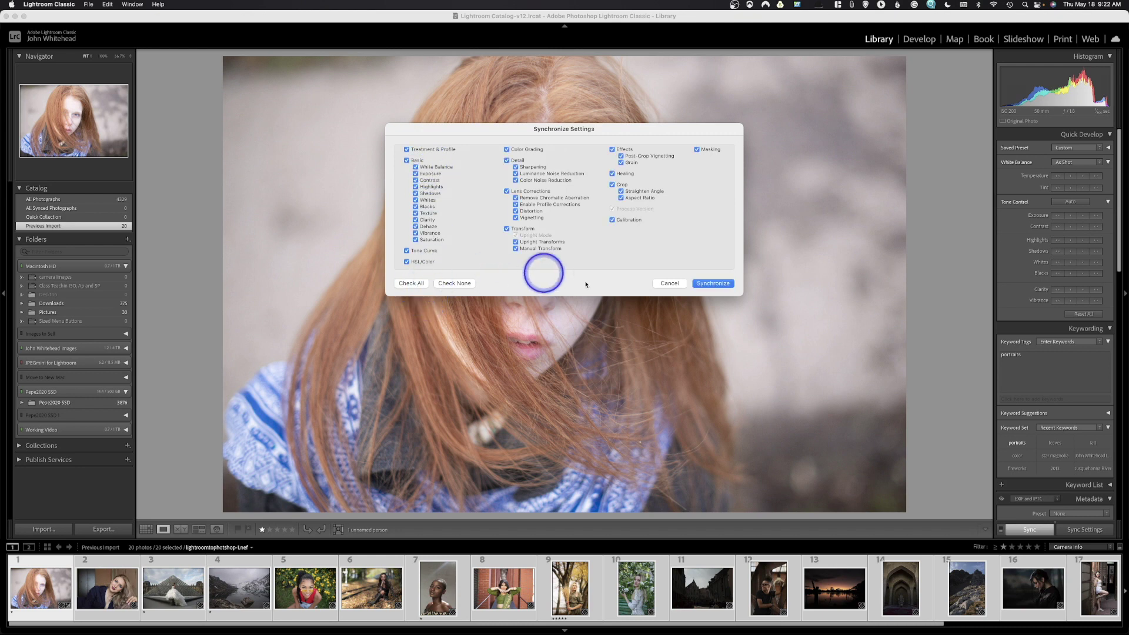
click(714, 284)
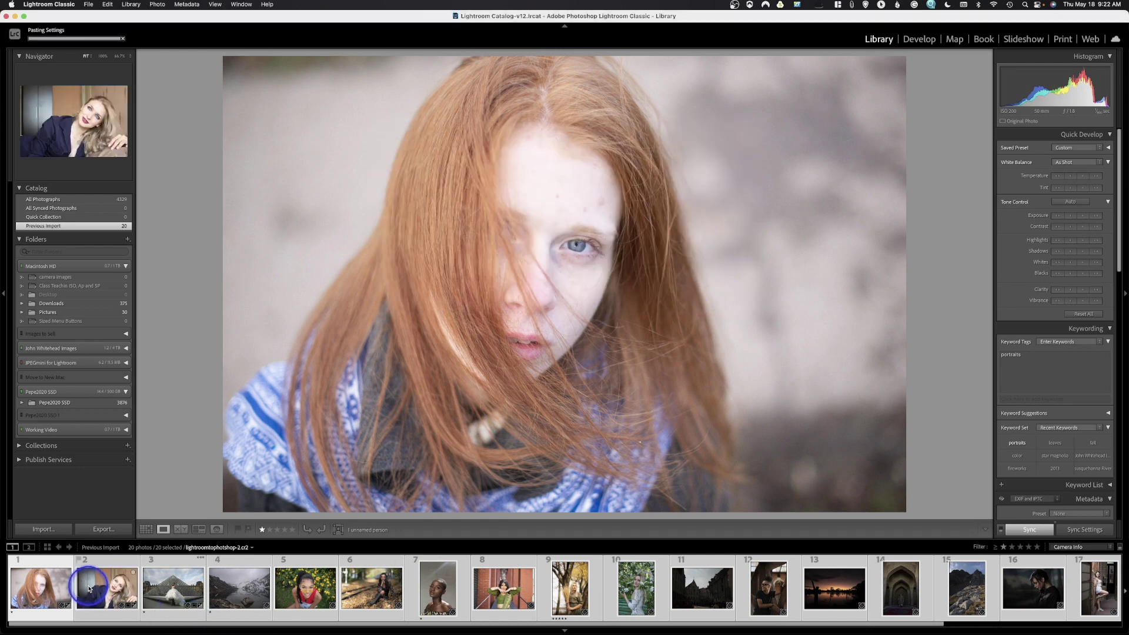
click(123, 590)
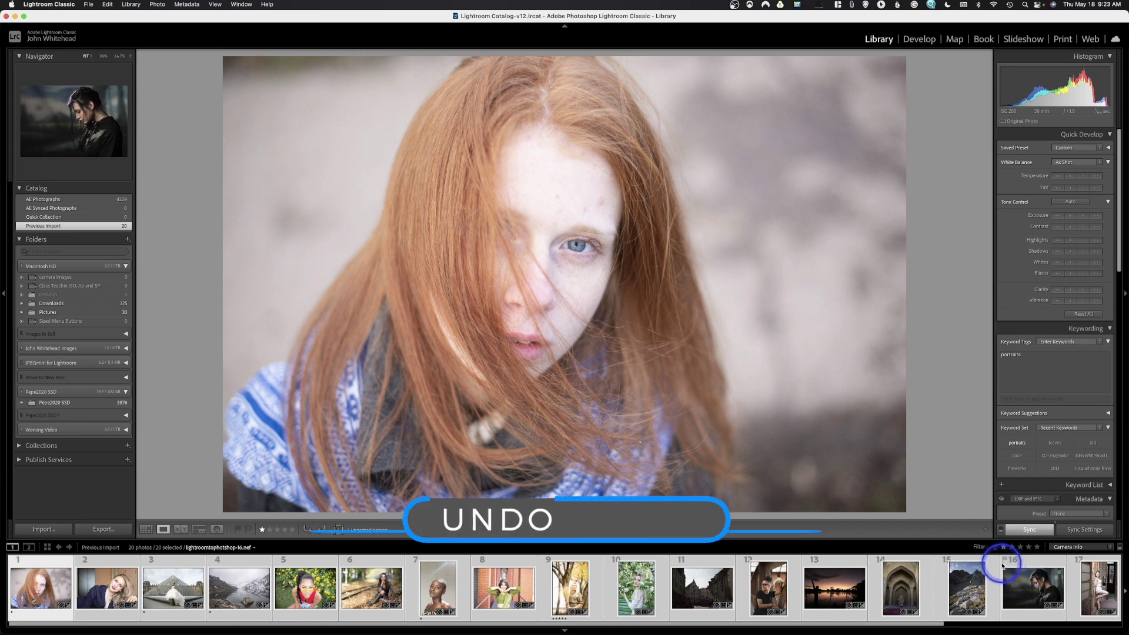
Undo the settings synchronization and the exposure change
key(super+z)
key(super+z)
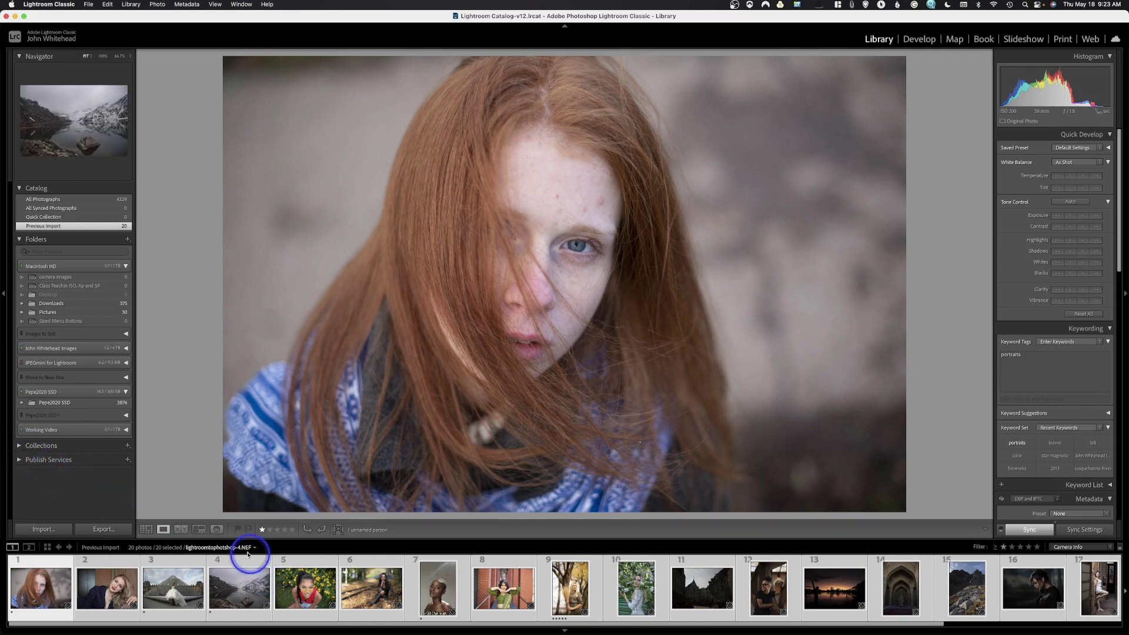
Deselect all photos, select only the bride at the glass pyramid, and enhance it with Super Resolution
click(194, 573)
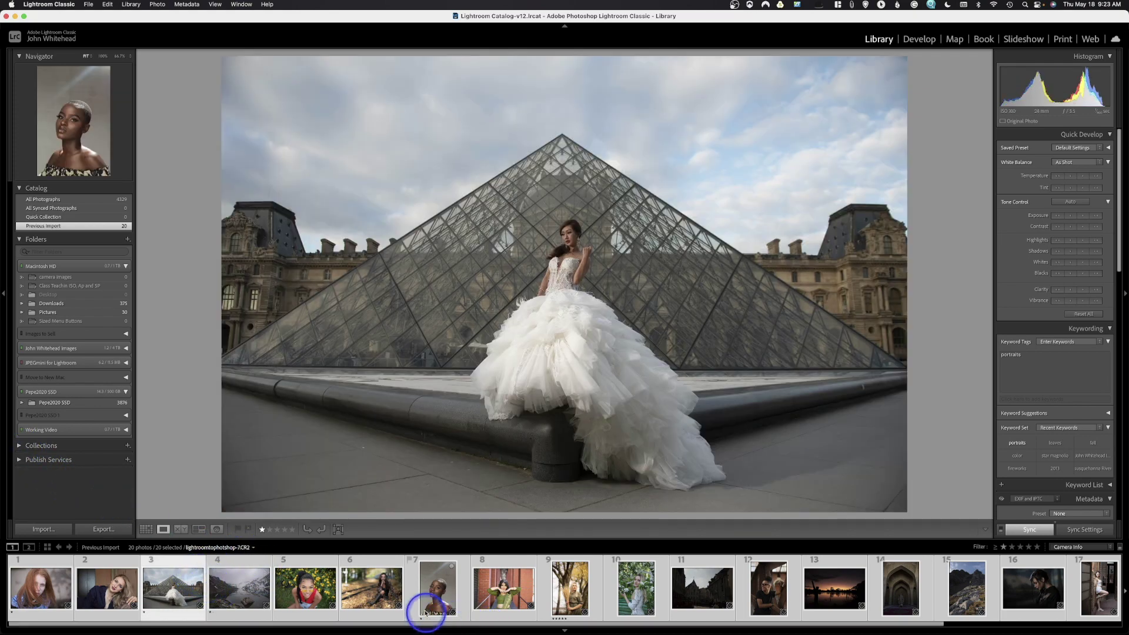
key(super+d)
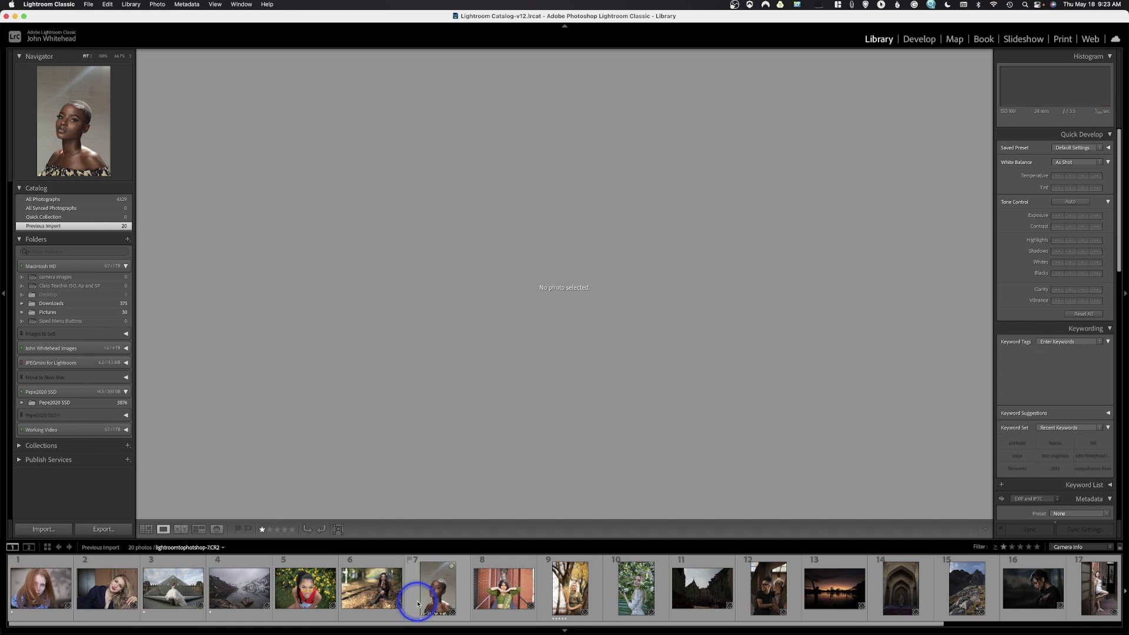
click(188, 588)
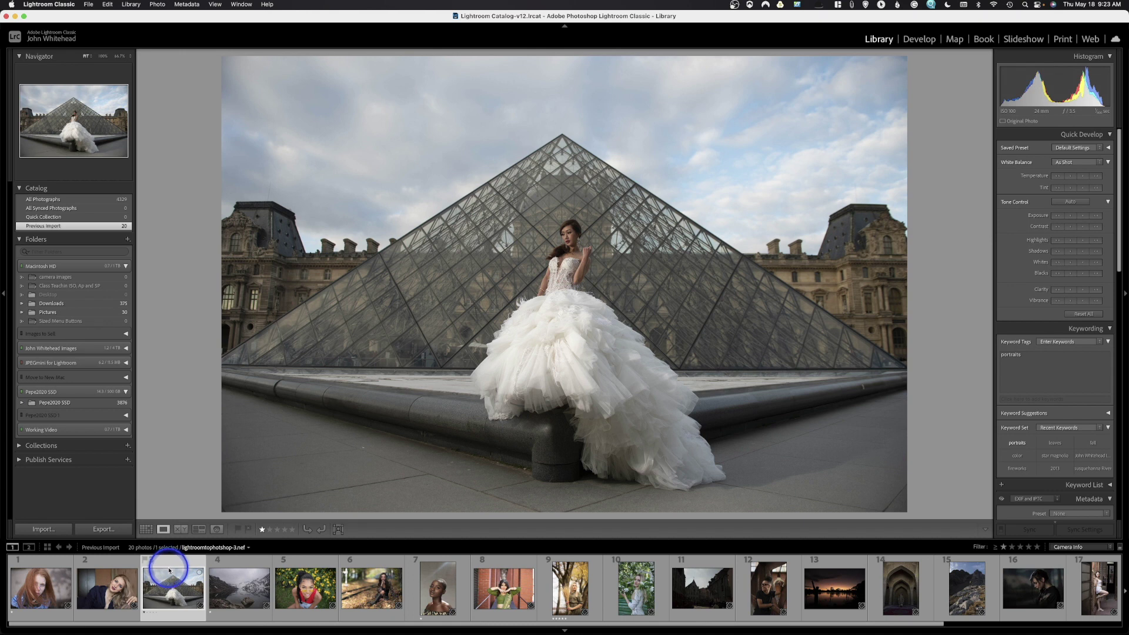
right_click(170, 570)
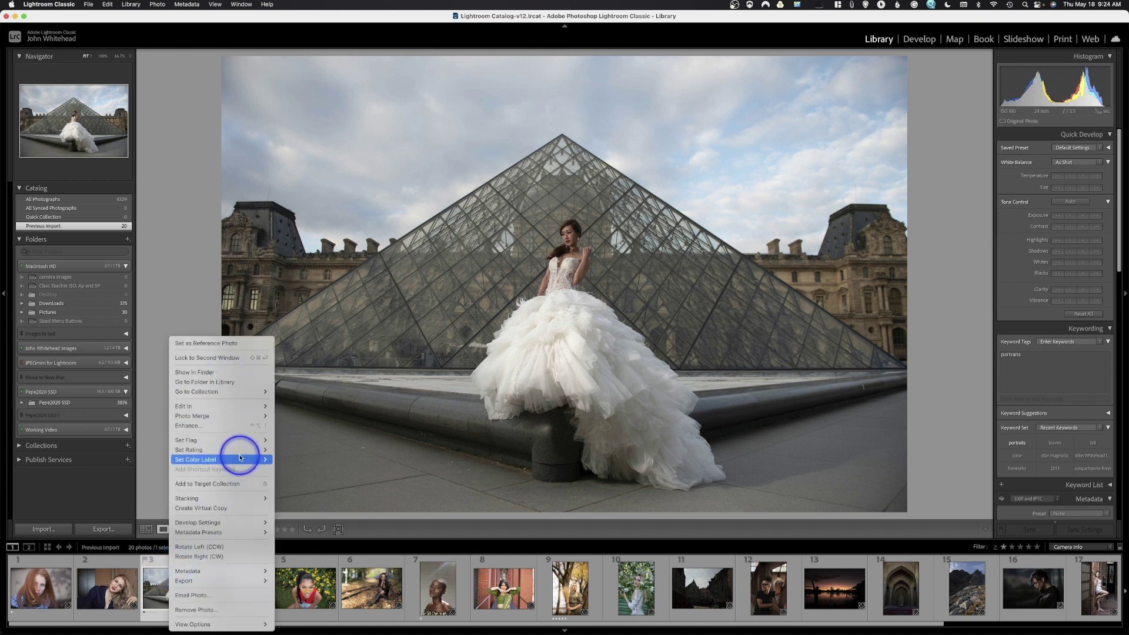
mouse_move(240, 458)
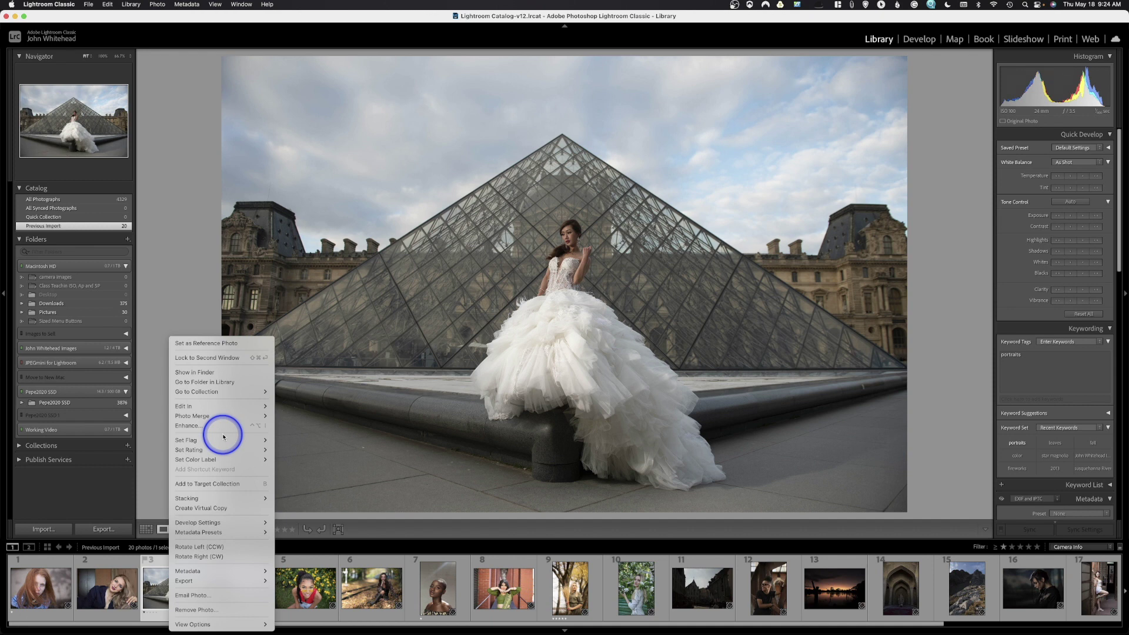
click(189, 427)
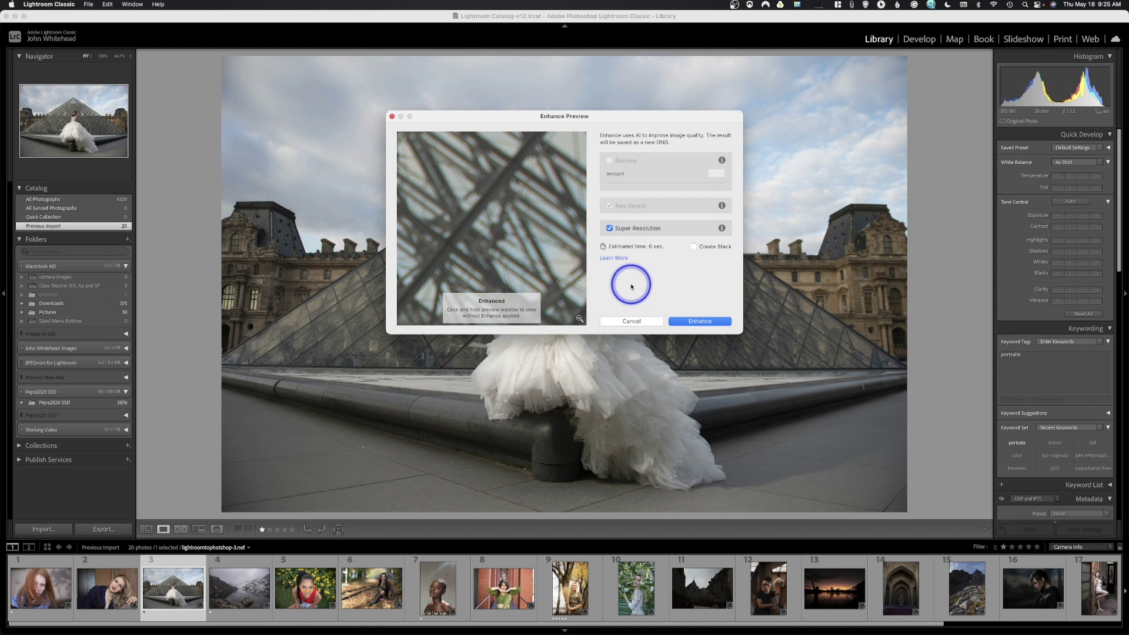
click(705, 323)
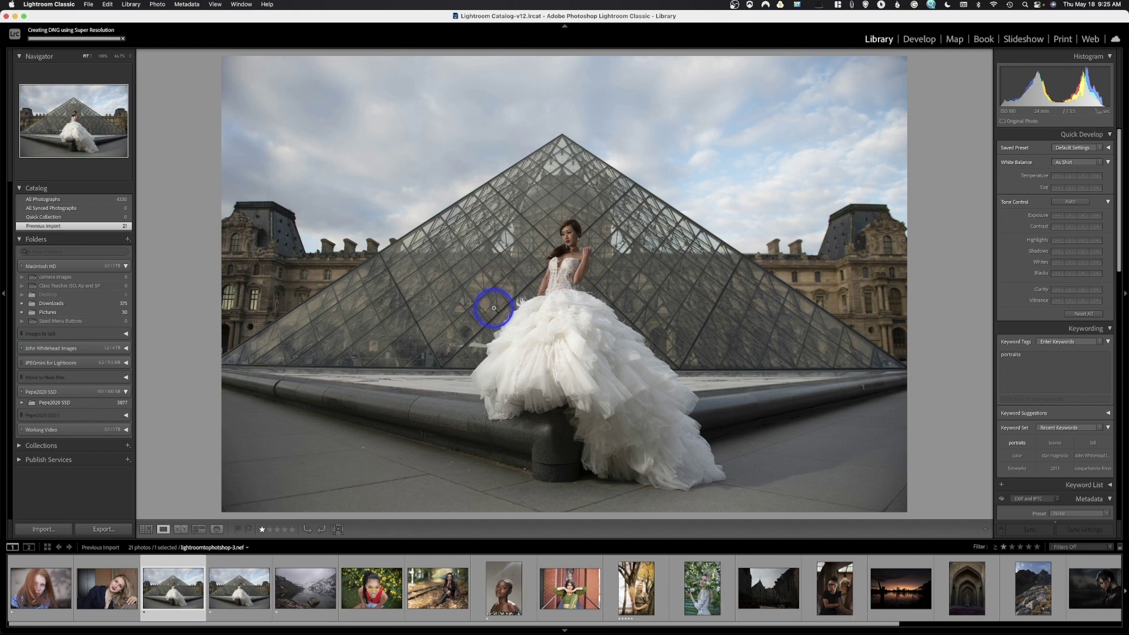
Compare the original and enhanced pyramid photos and open the original lightroomtophotshop-3.nef in the Develop module
click(215, 594)
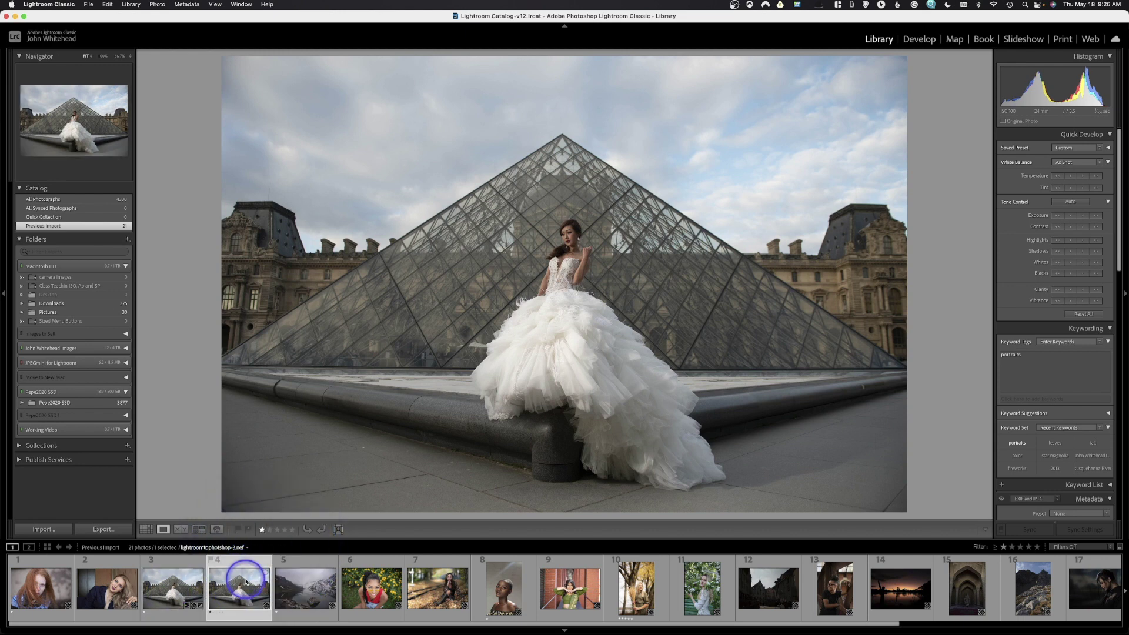
click(183, 587)
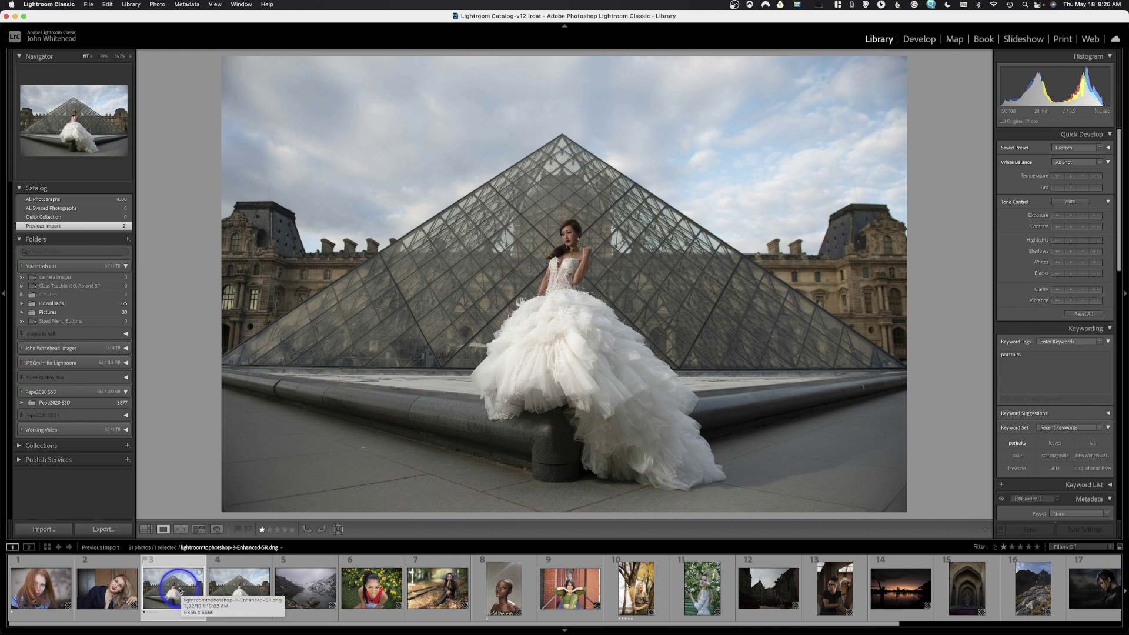
click(236, 590)
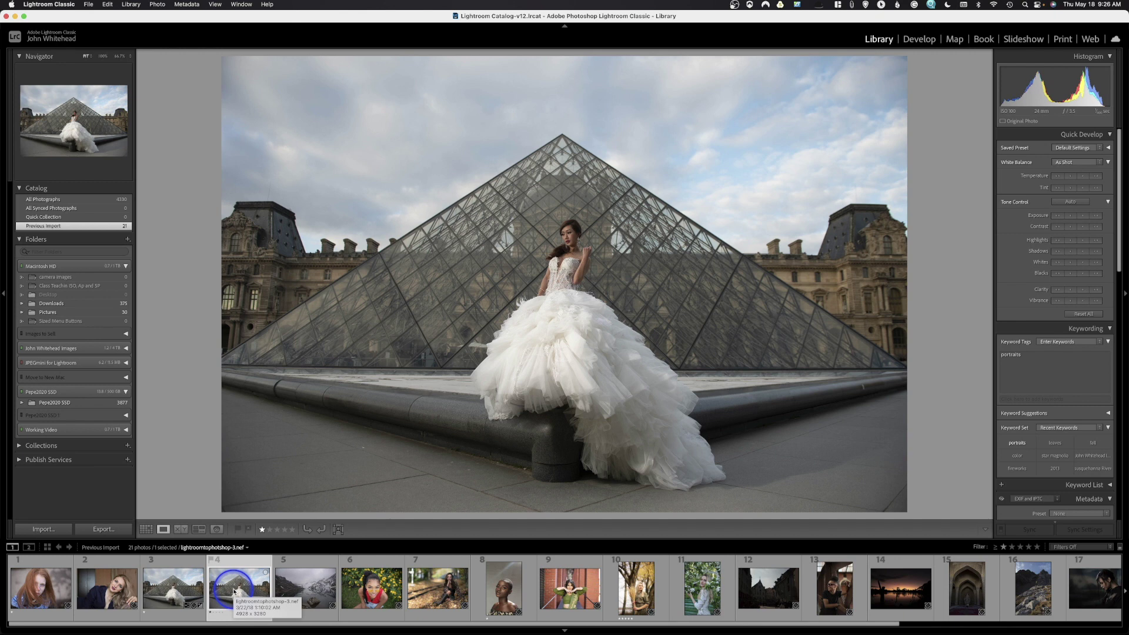
click(920, 38)
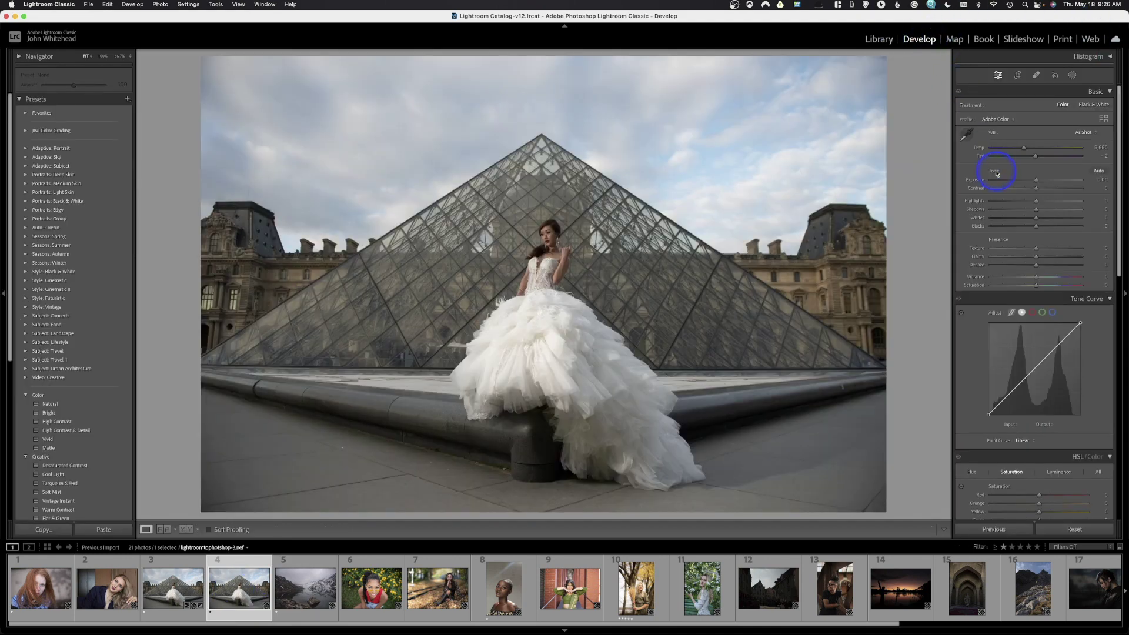